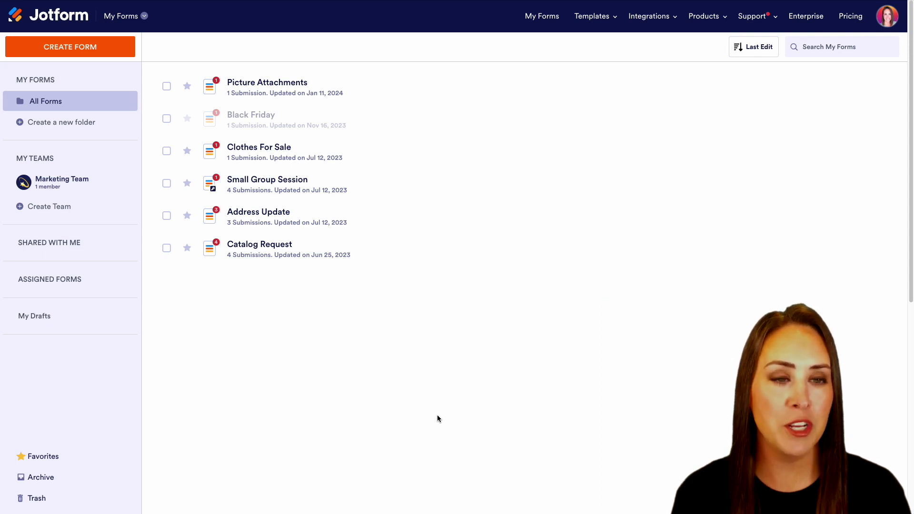
Search the Jotform form templates for 'tutor'
click(592, 16)
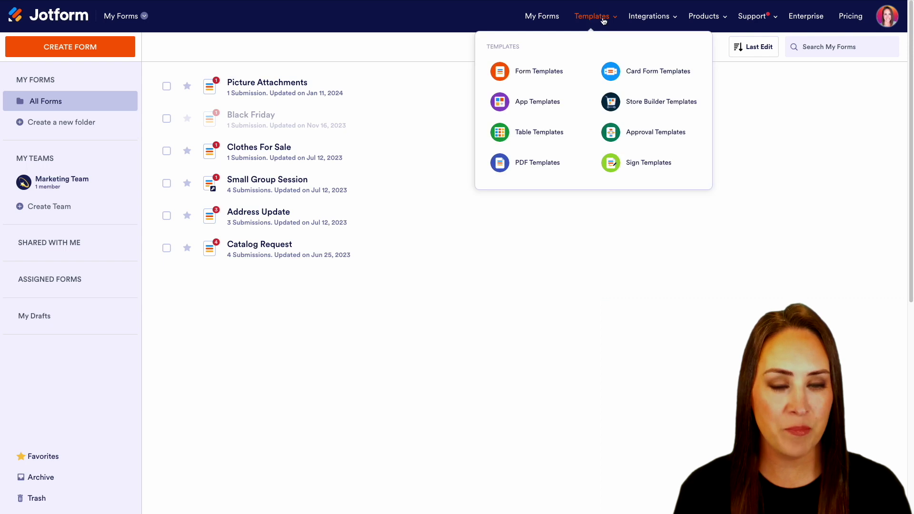
click(552, 76)
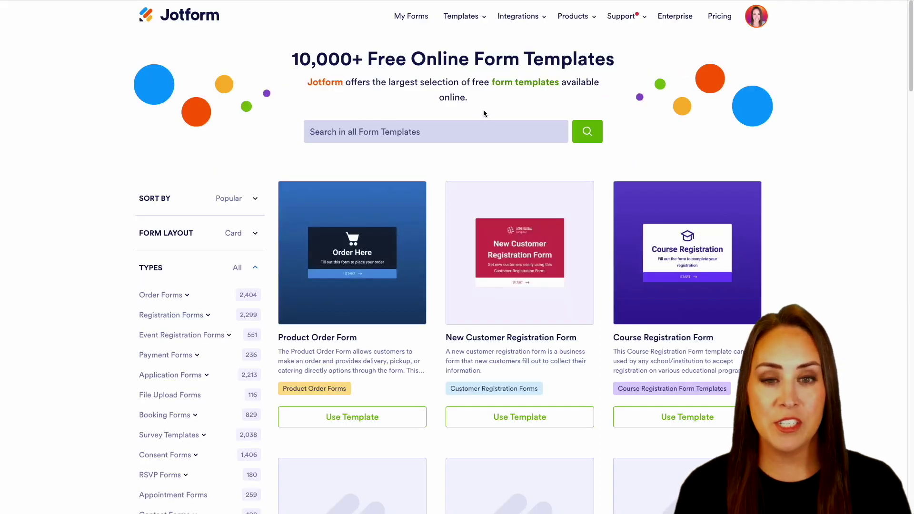
click(348, 133)
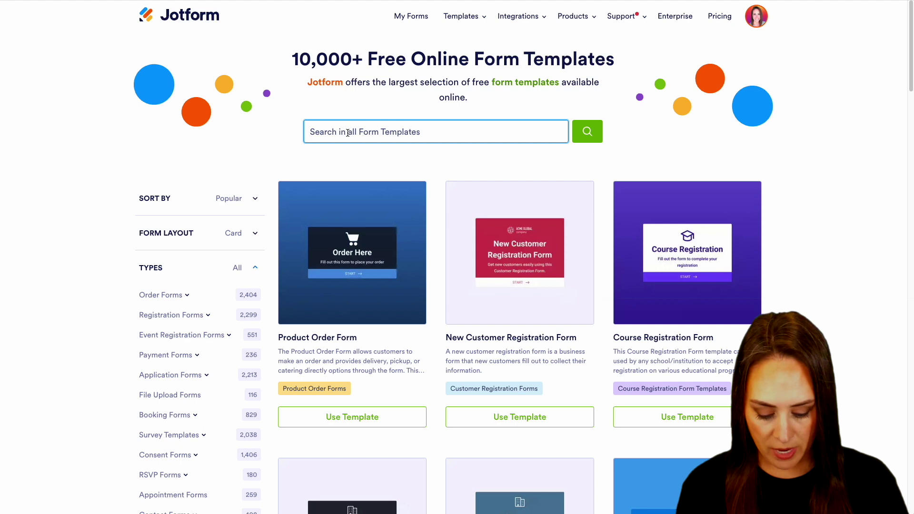
text(tutor)
key(Return)
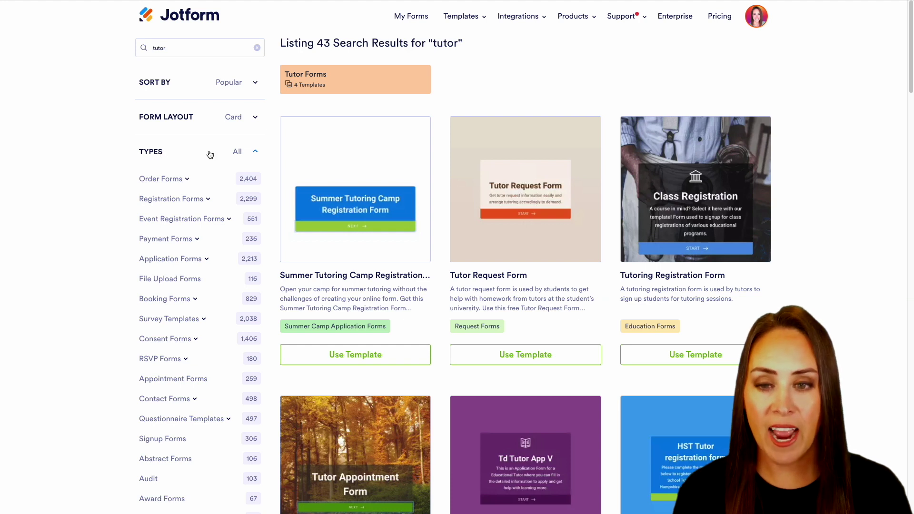
Expand and collapse the Types, Industries and Professions filters beside the 43 tutor results
click(256, 154)
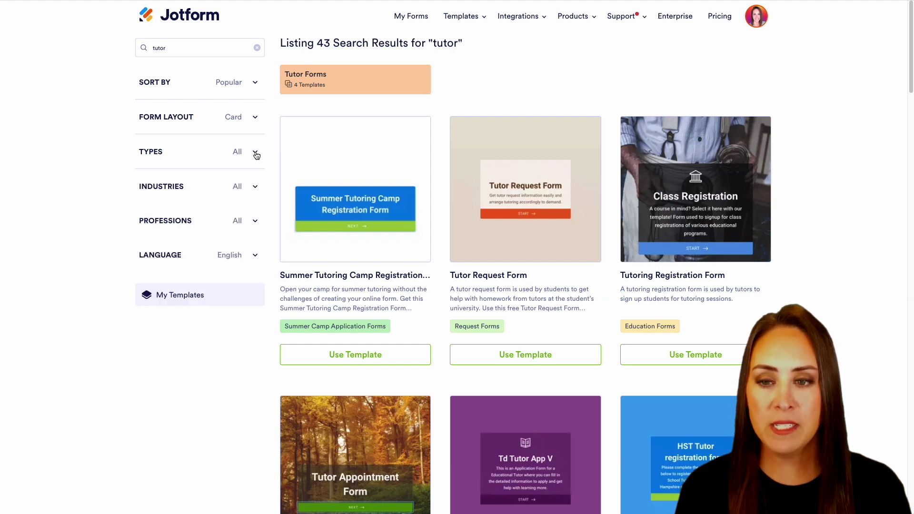
click(167, 188)
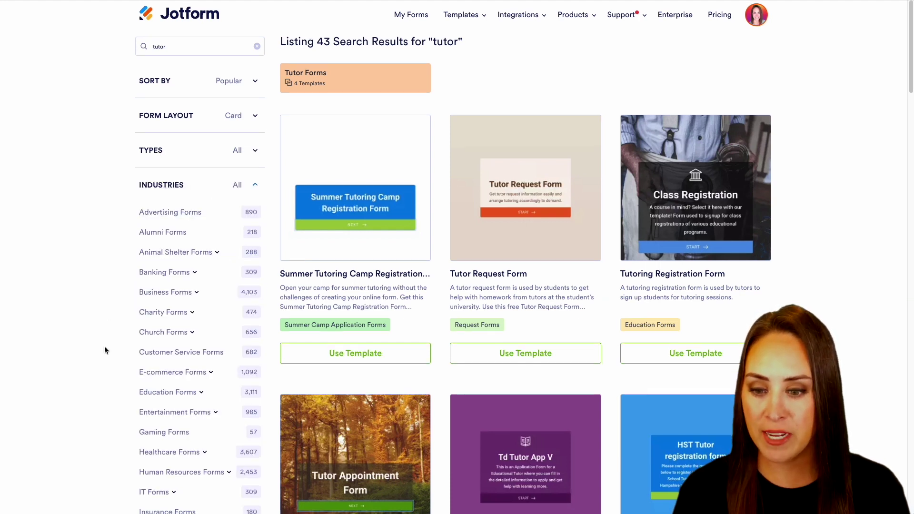
scroll(104, 348, down, 1)
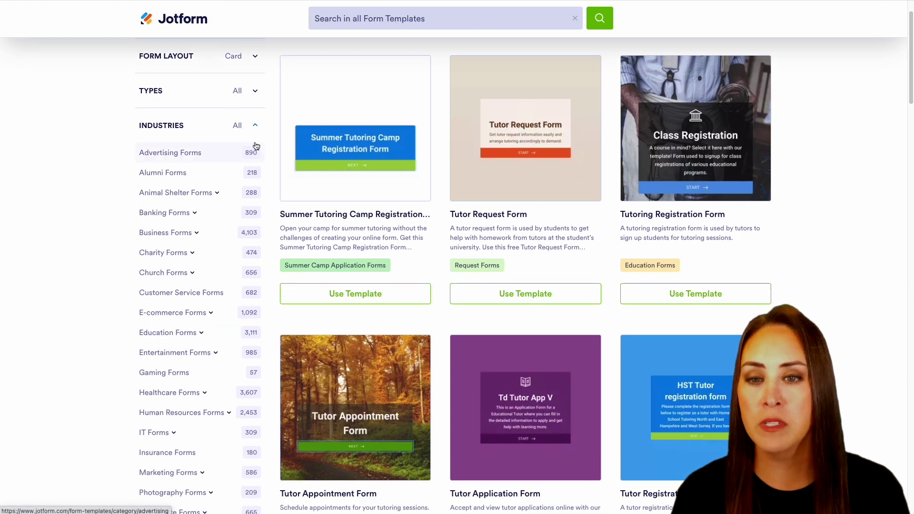
click(255, 124)
click(260, 167)
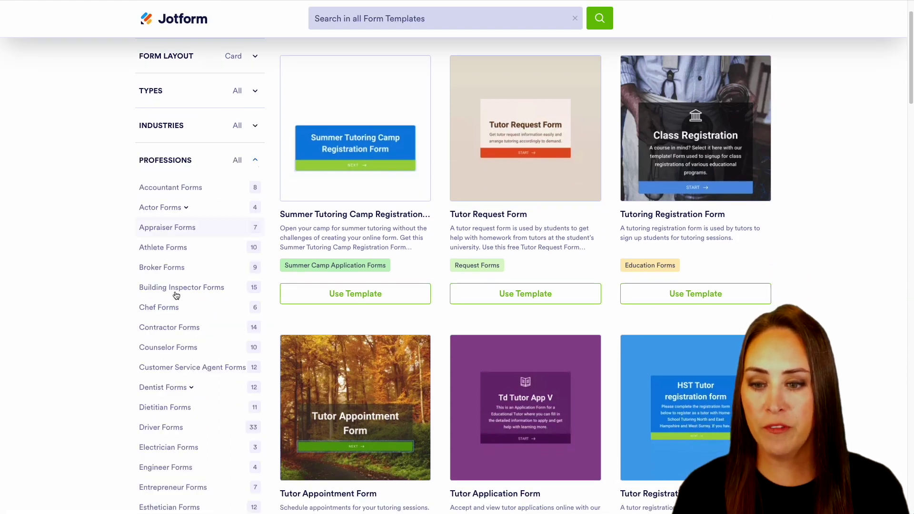
scroll(85, 403, down, 10)
scroll(86, 403, down, 8)
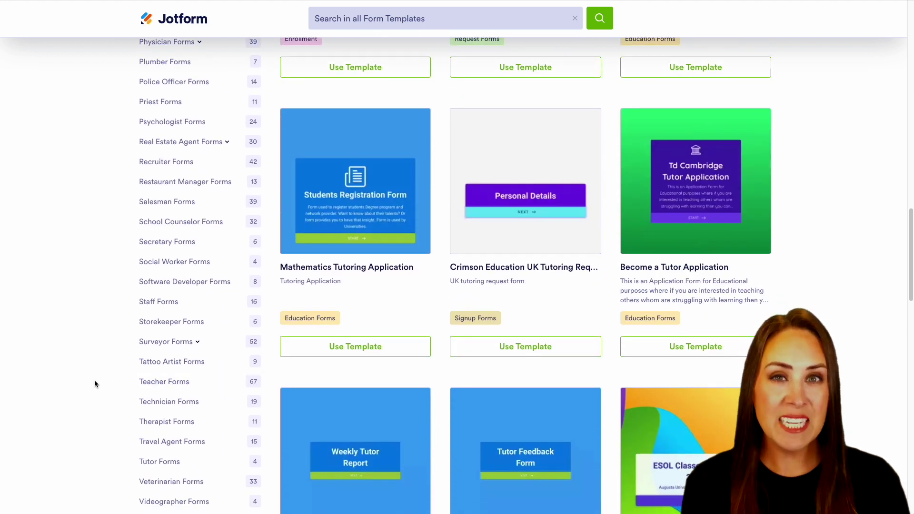
scroll(94, 383, up, 20)
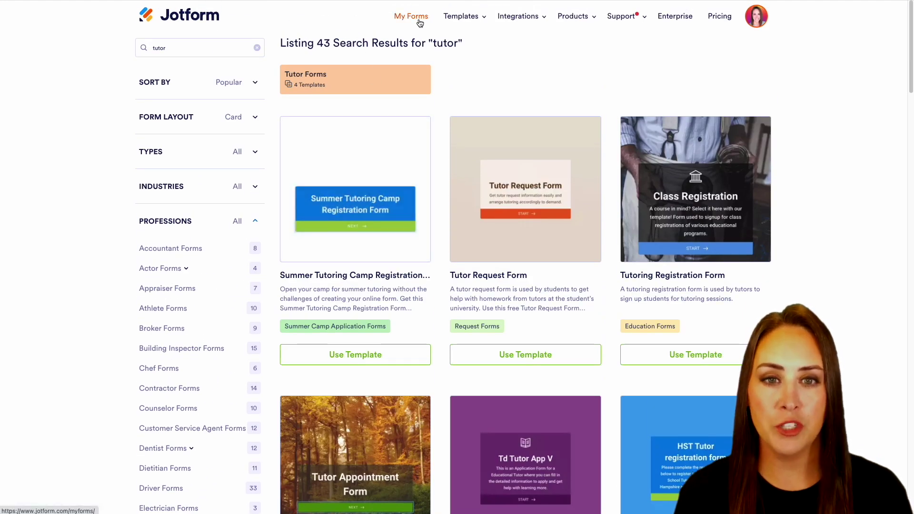
Create a new blank Classic Form from scratch via My Forms
click(420, 22)
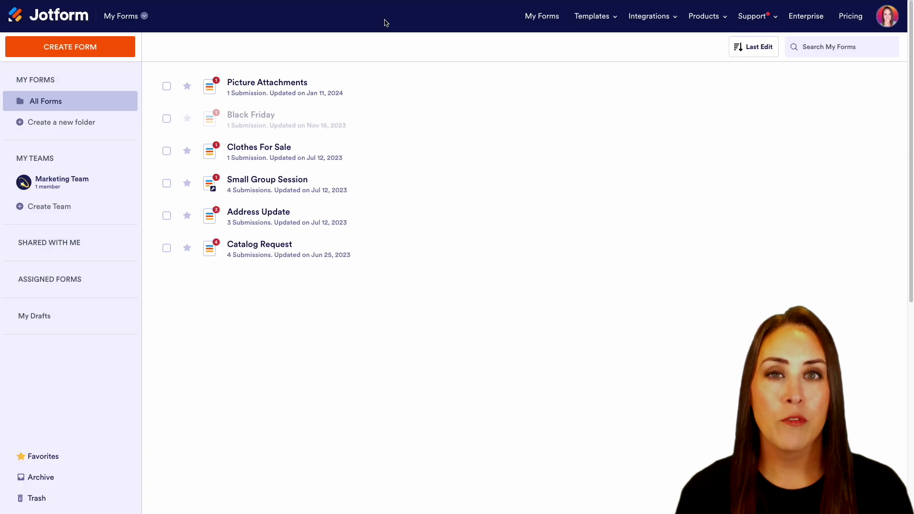
click(67, 50)
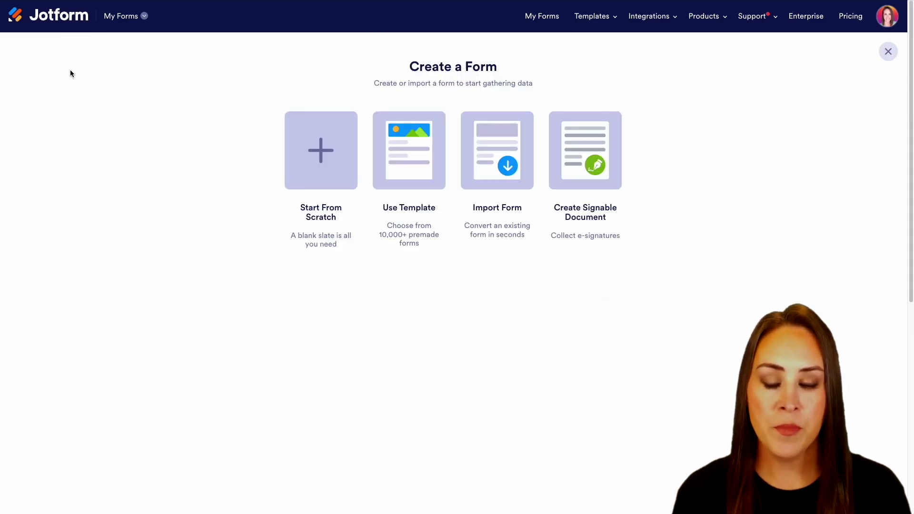
click(318, 162)
click(320, 164)
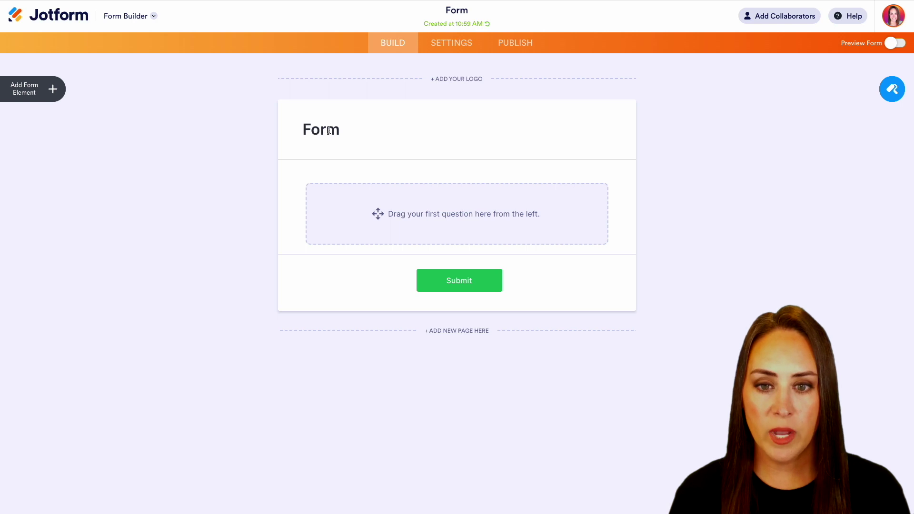
Rename the form heading to 'Tutor Request Form'
click(327, 130)
double_click(329, 130)
text(Tu)
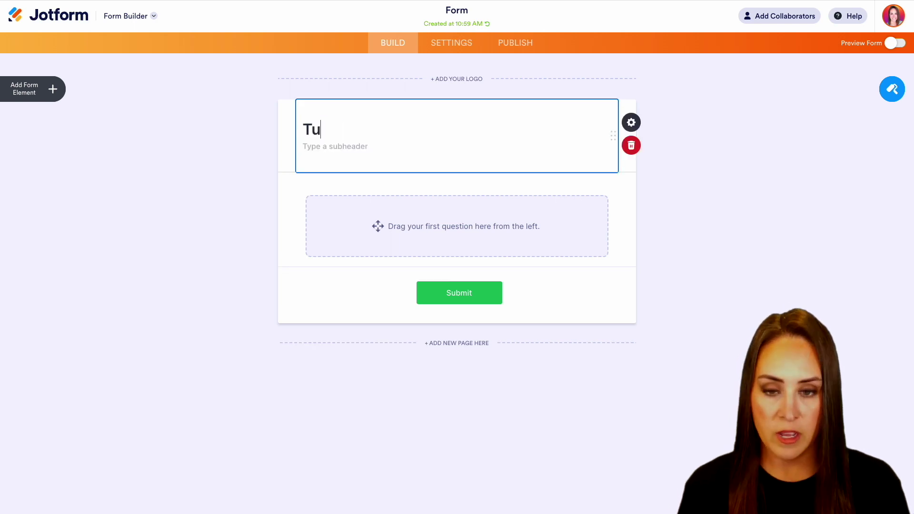
text(tor Request Form)
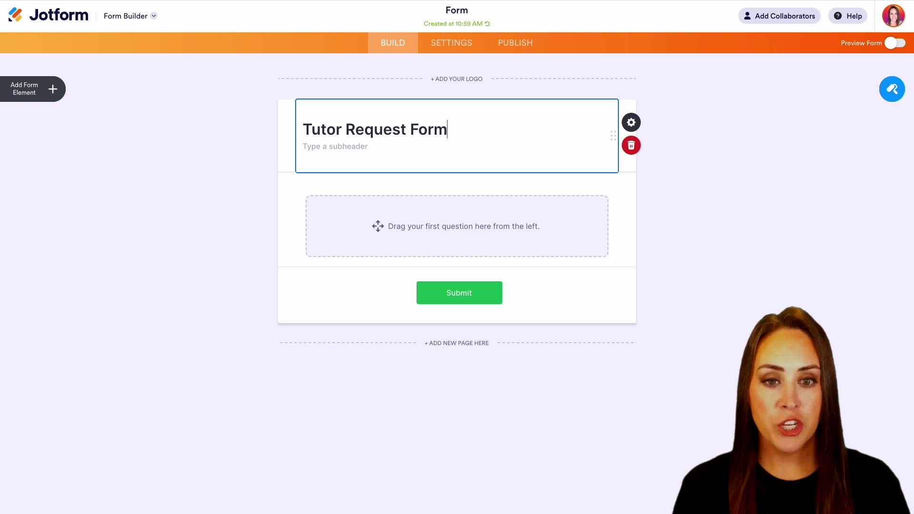
key(Return)
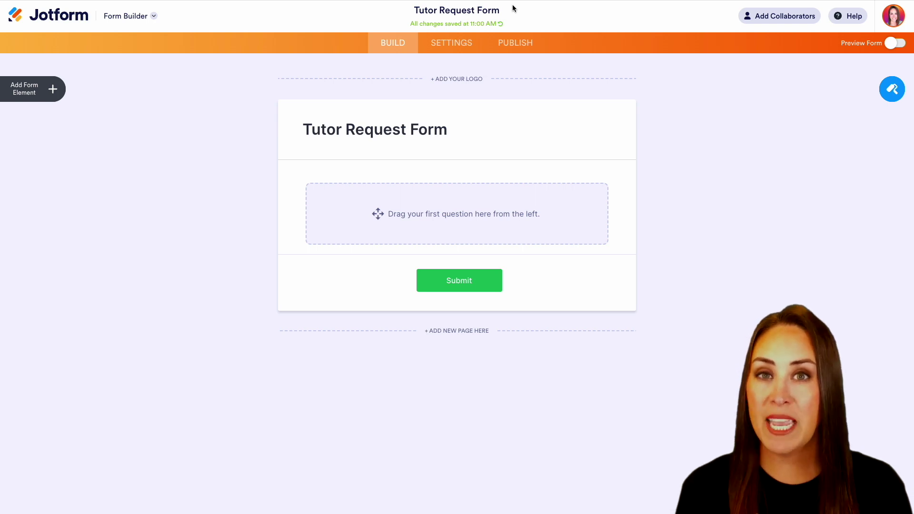
Add Full Name and Email fields, relabelled 'Student Name' and 'Student Email'
click(49, 92)
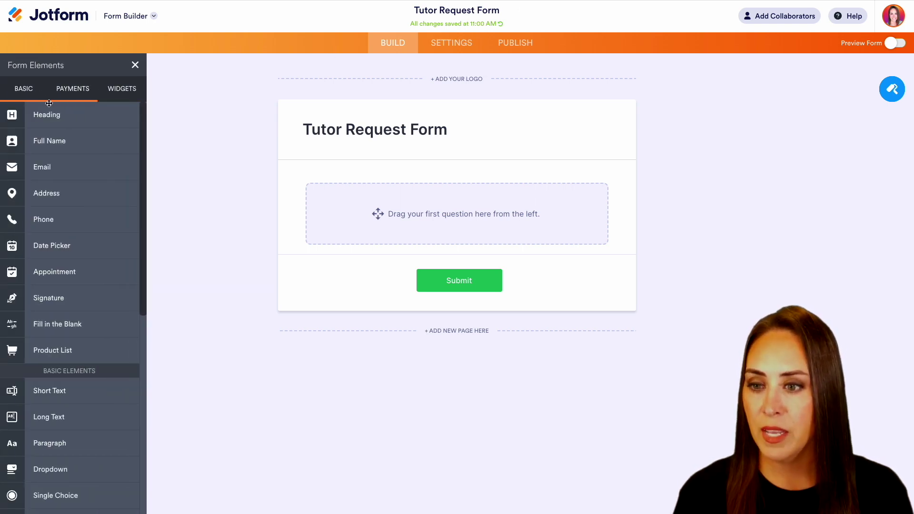
click(59, 142)
click(48, 166)
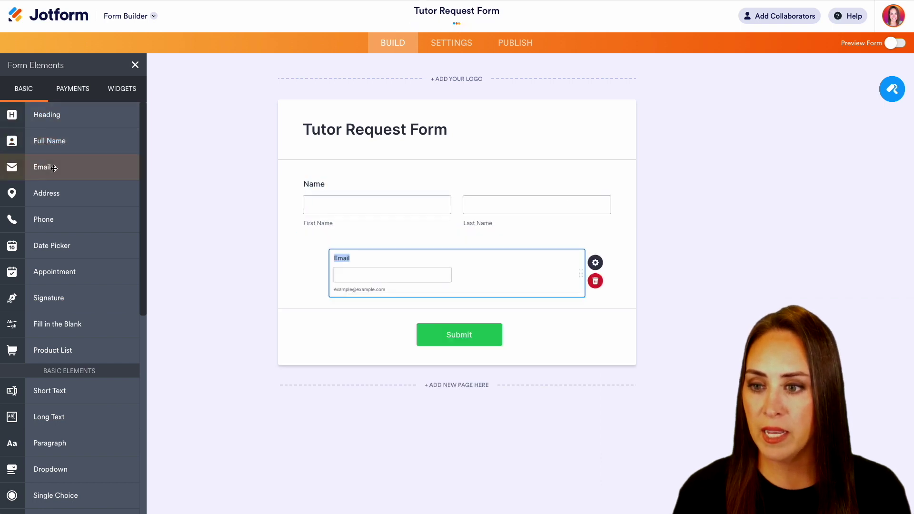
click(321, 182)
click(305, 183)
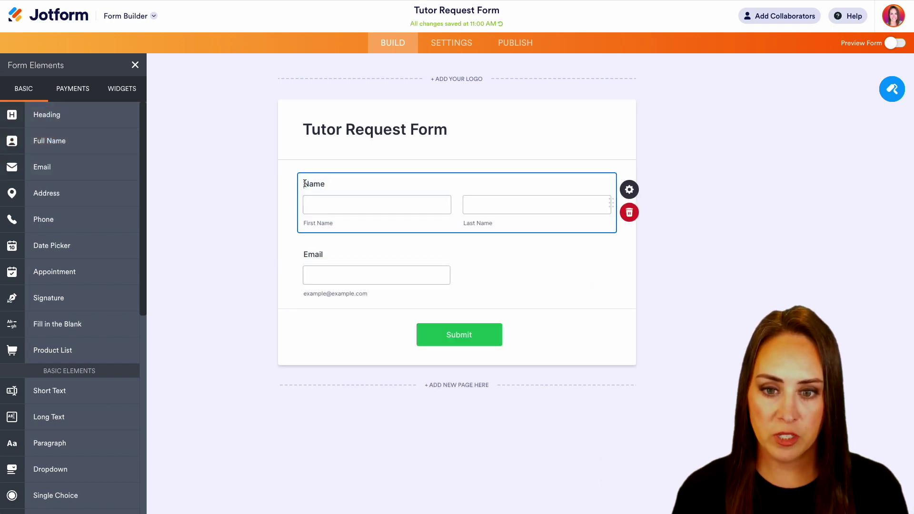
text(Student)
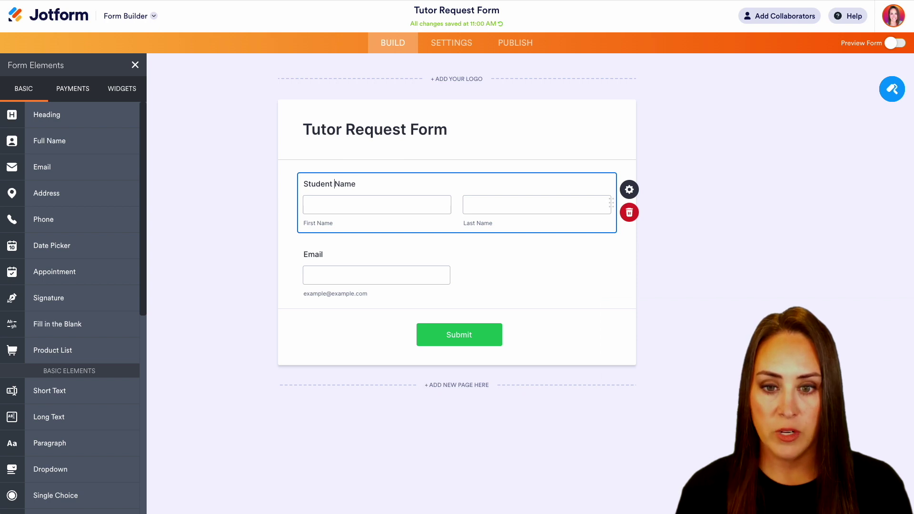
click(304, 255)
click(304, 255)
text(Stud)
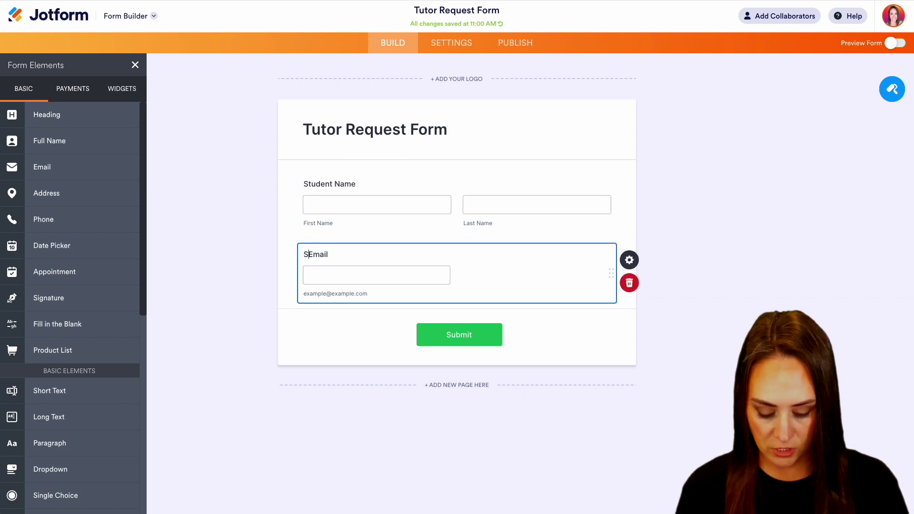
text(ent)
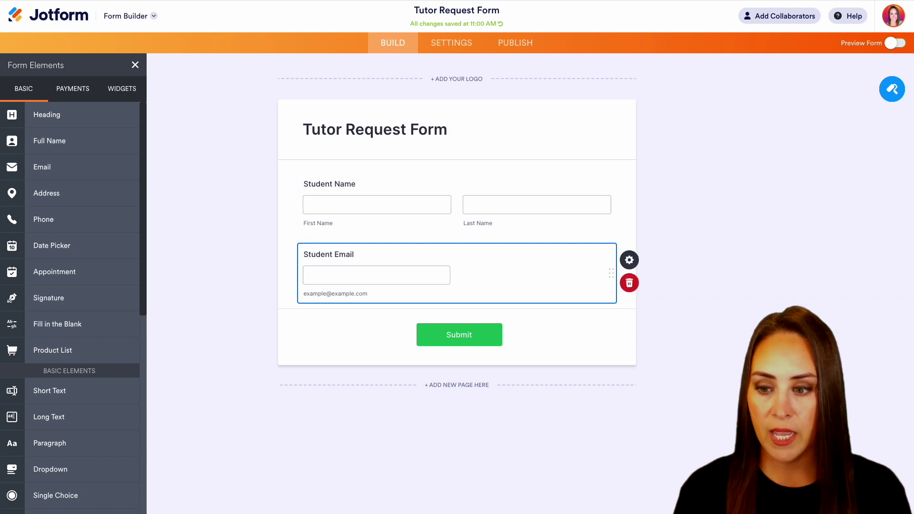
Add a 'Subject' dropdown with Math, History, Language Arts and Science options
scroll(101, 286, down, 5)
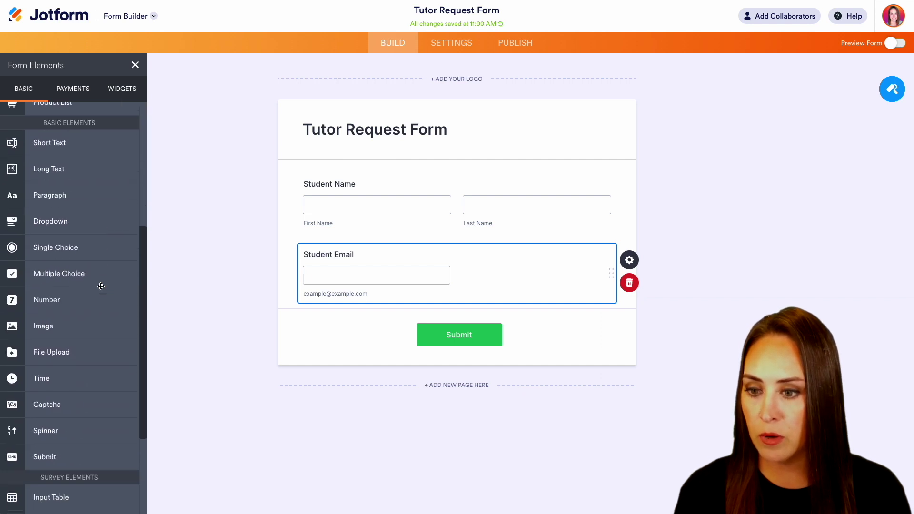
scroll(101, 286, down, 1)
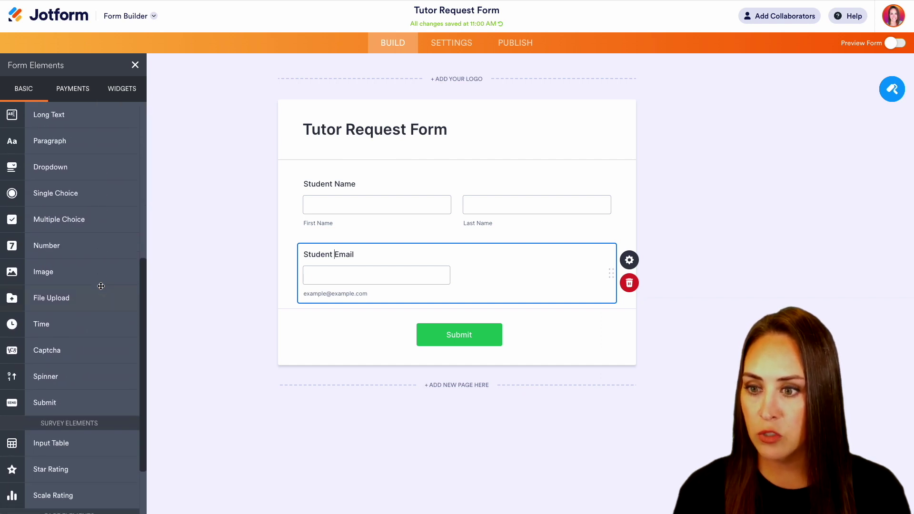
click(40, 167)
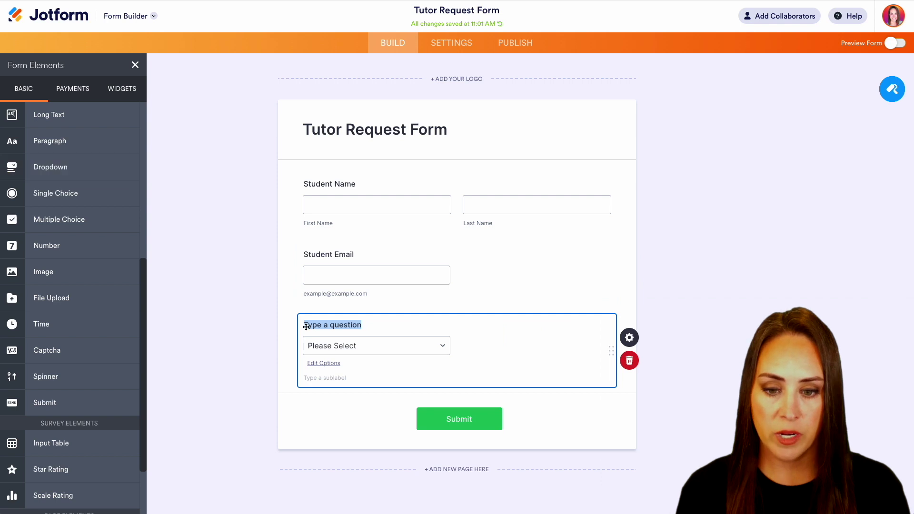
click(317, 326)
text(Subjecy)
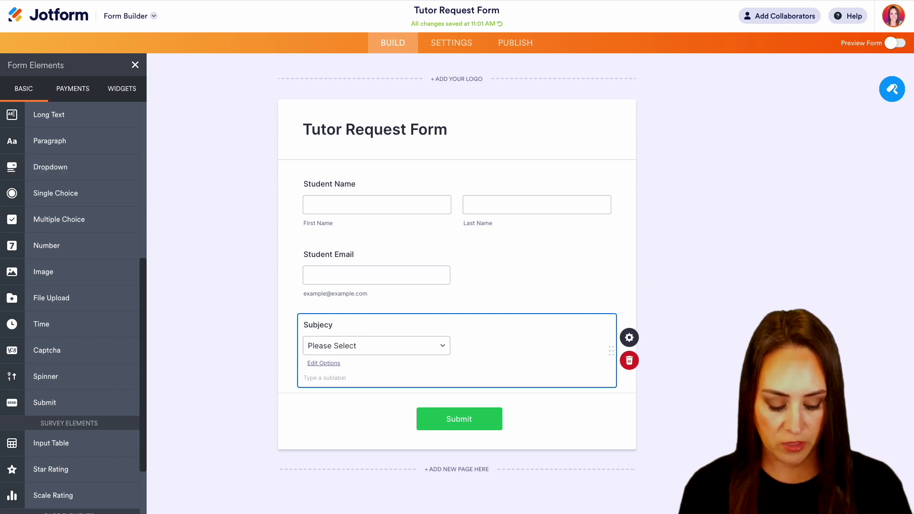
key(BackSpace)
text(t)
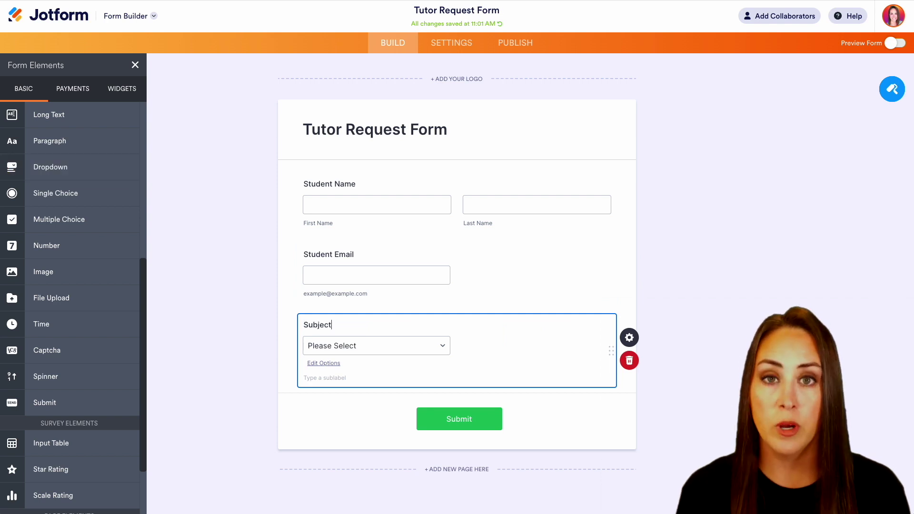
click(326, 364)
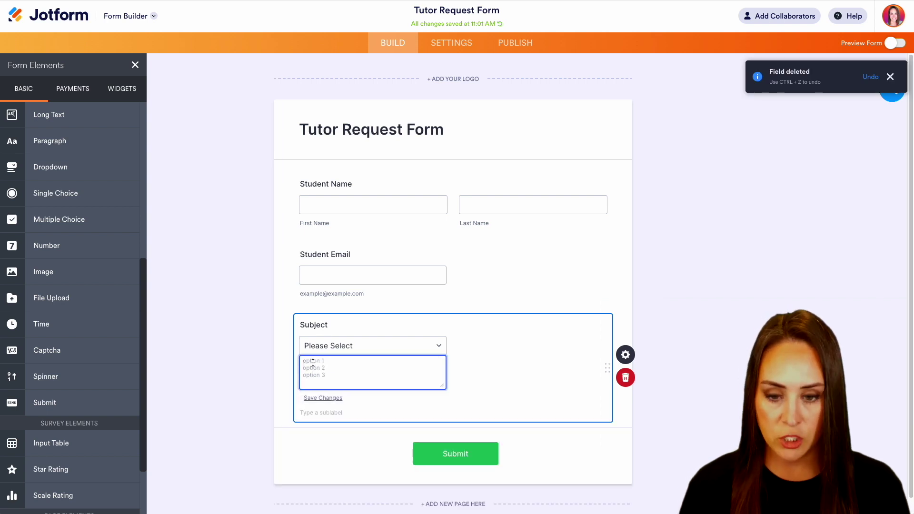
key(ctrl+v)
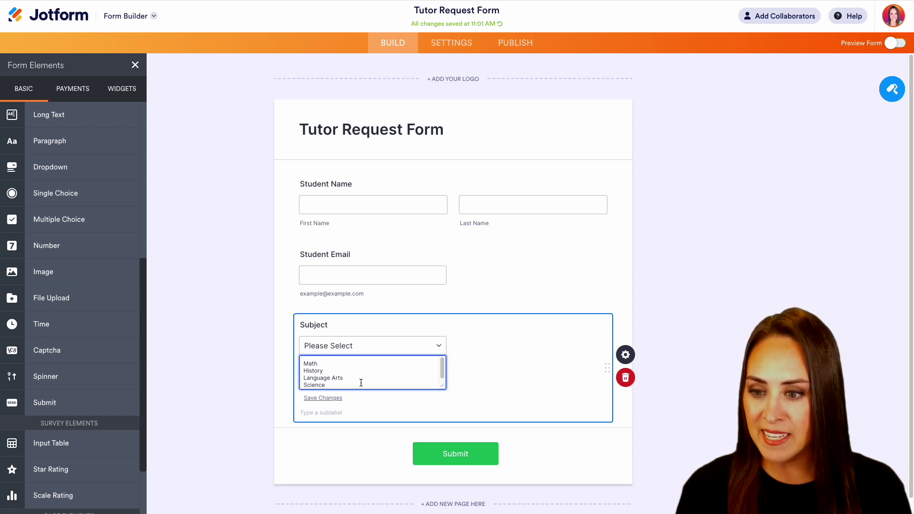
Add a 'Math Topics' dropdown with Multiplication, Addition, Subtraction and Division choices
click(71, 167)
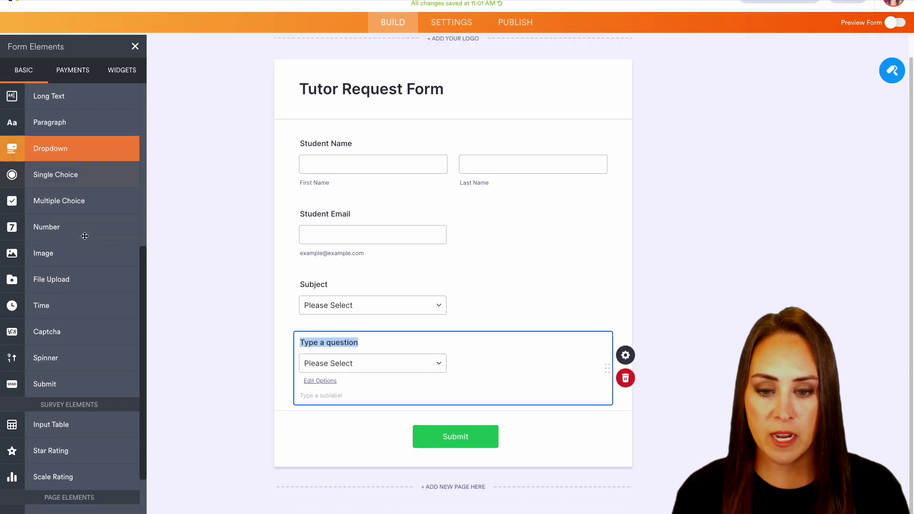
text(To)
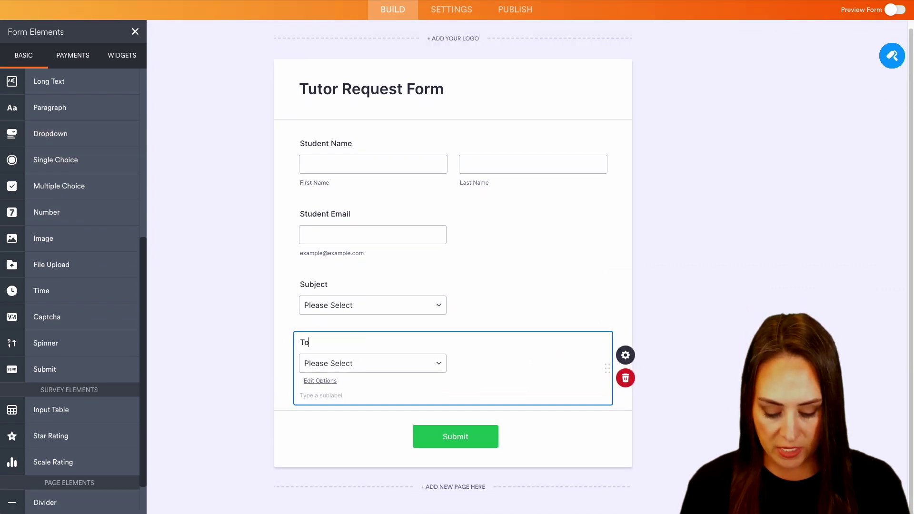
text(pics)
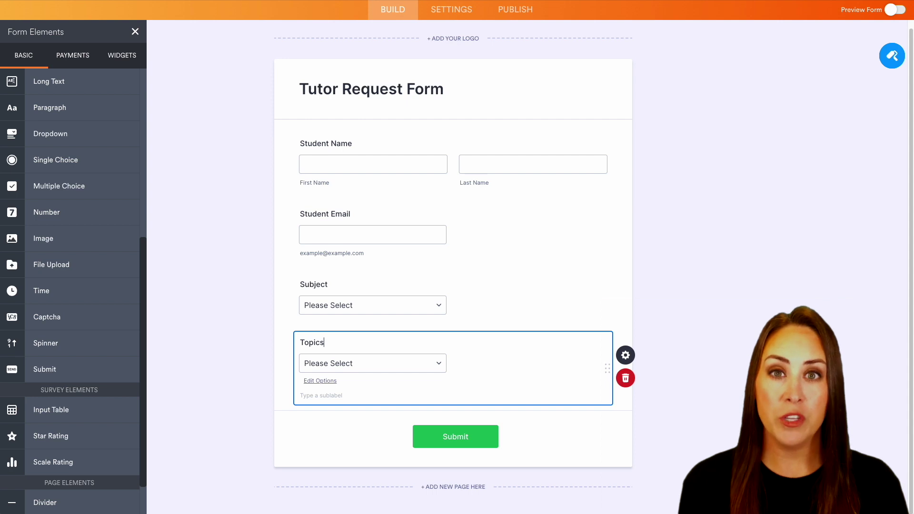
click(344, 304)
click(319, 323)
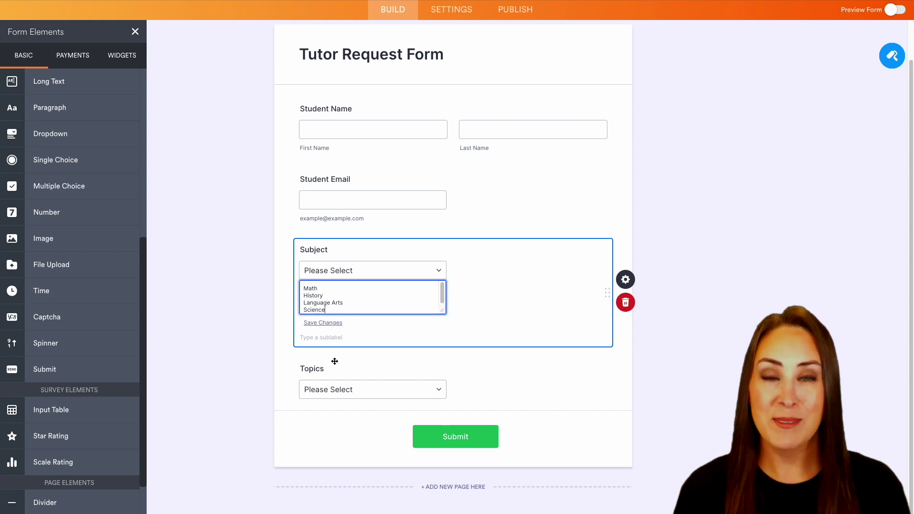
click(339, 383)
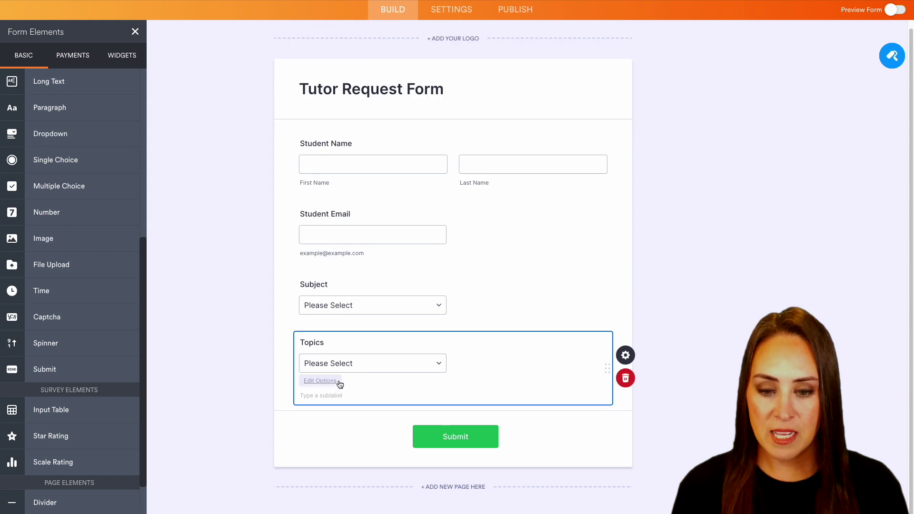
click(311, 380)
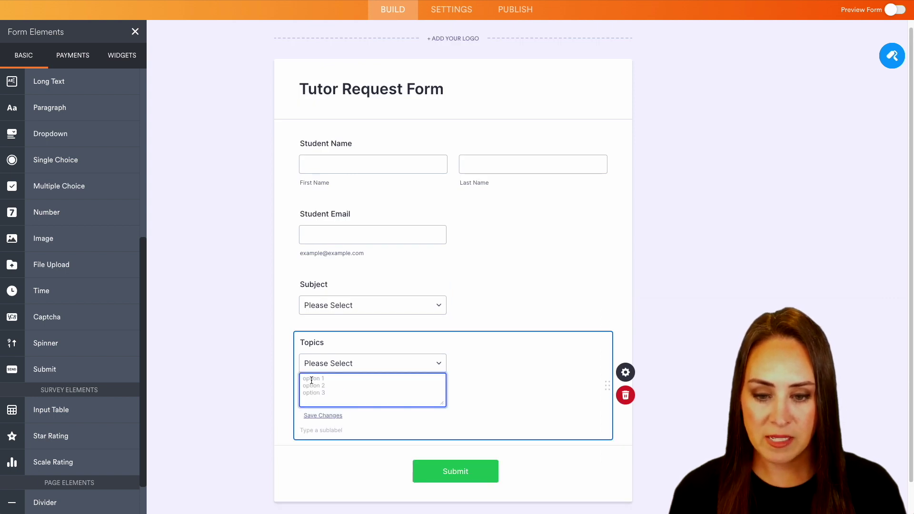
text(Multiplication Addition Subtraction Division)
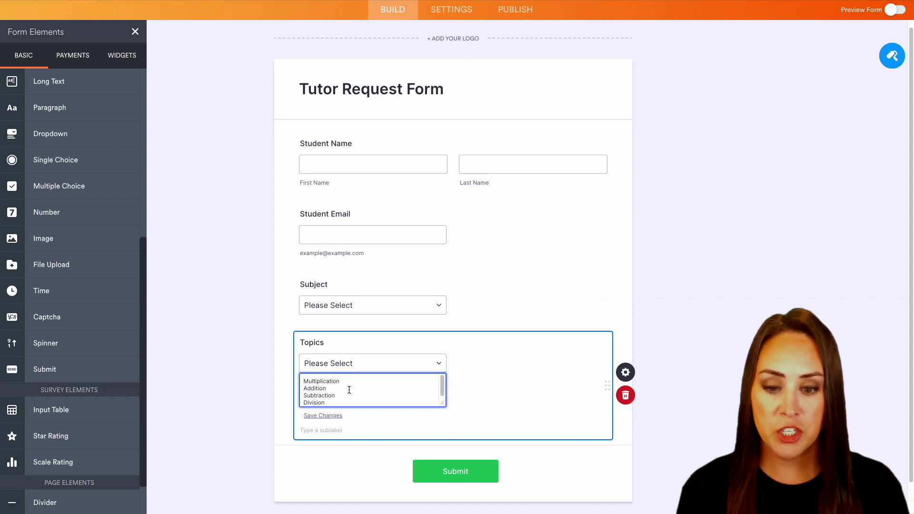
click(300, 342)
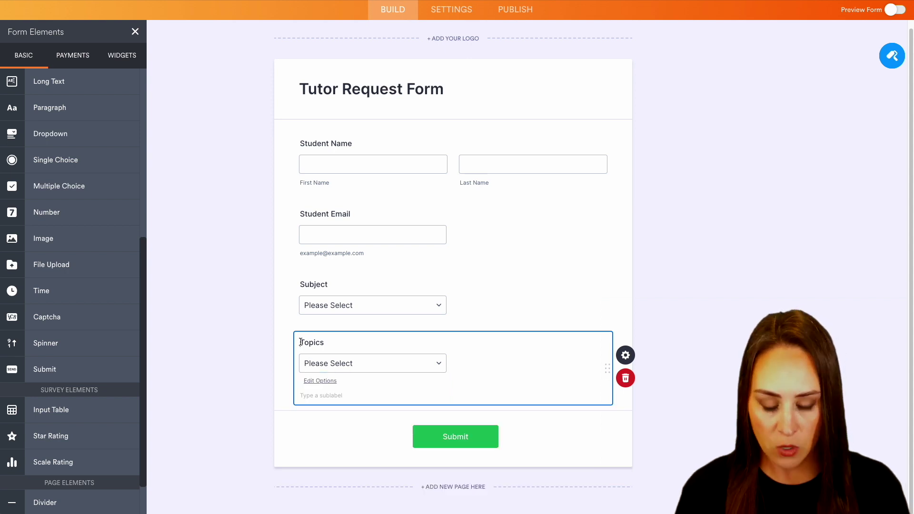
text(Math)
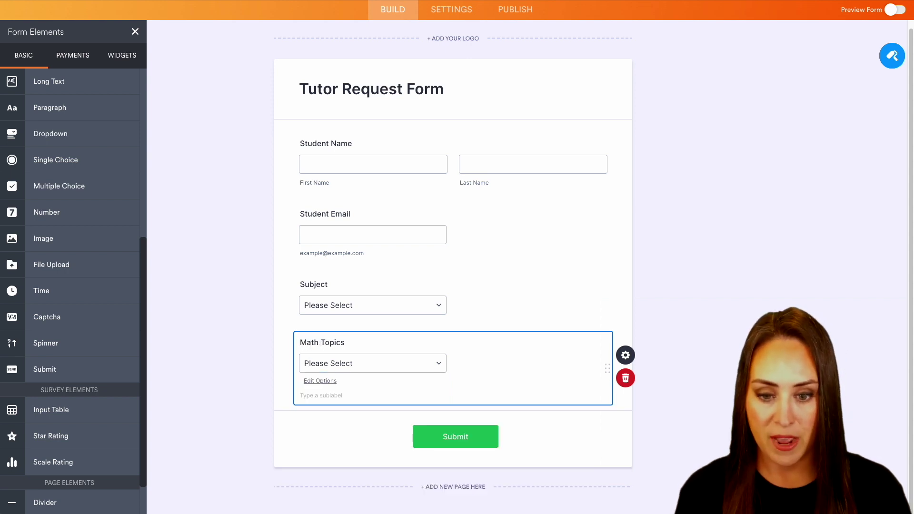
Duplicate Math Topics into a 'History Topics' dropdown with history era choices
click(632, 356)
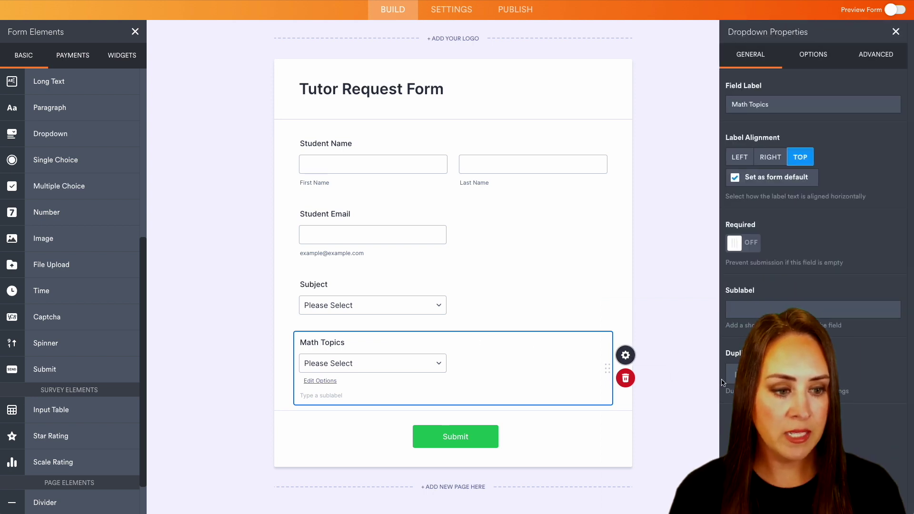
click(735, 374)
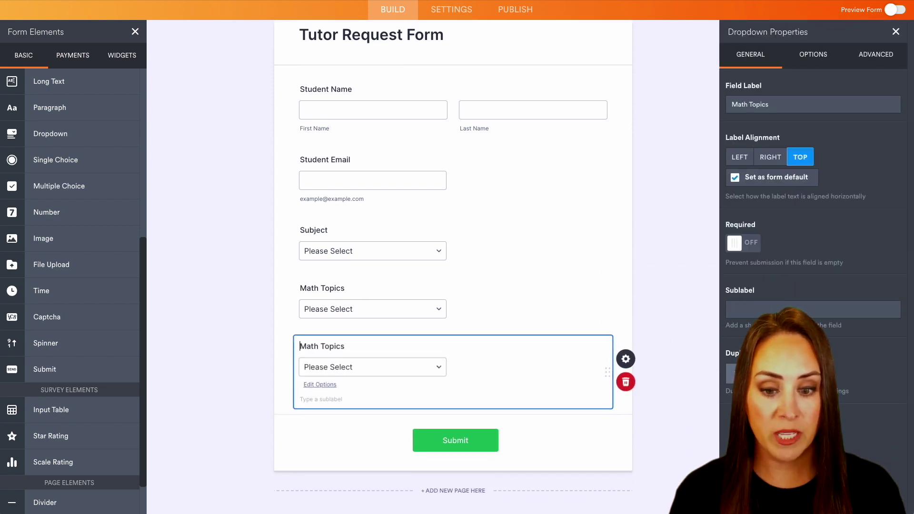
double_click(305, 341)
text(History)
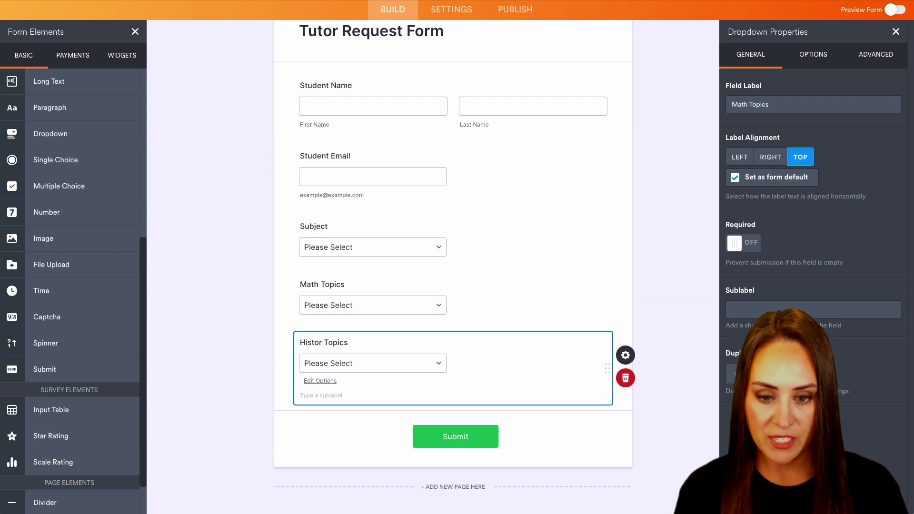
click(320, 381)
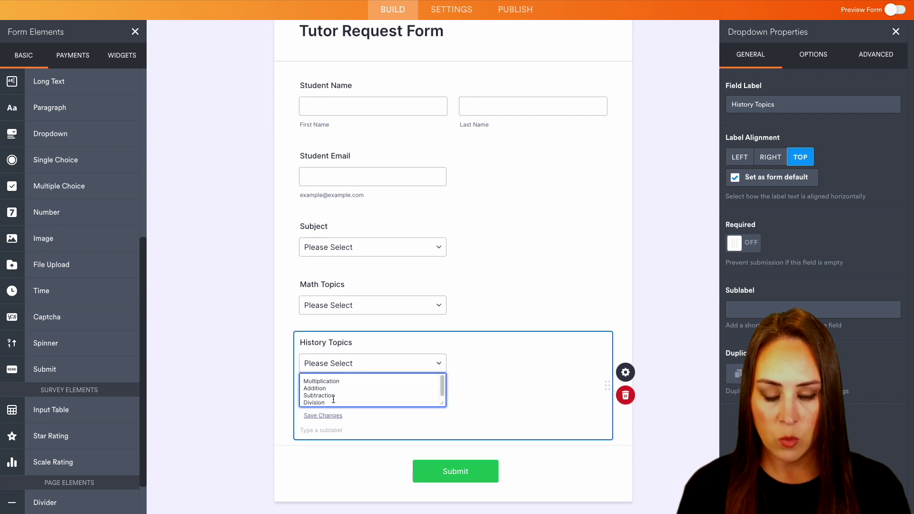
drag(334, 402, 302, 380)
text(Prehistory Classical Middle Ages Early Modern Modern Eras)
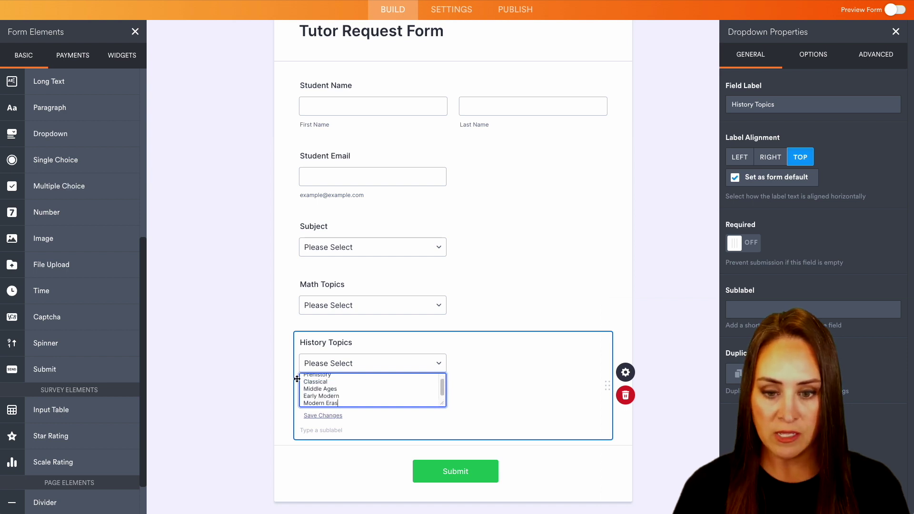
click(625, 372)
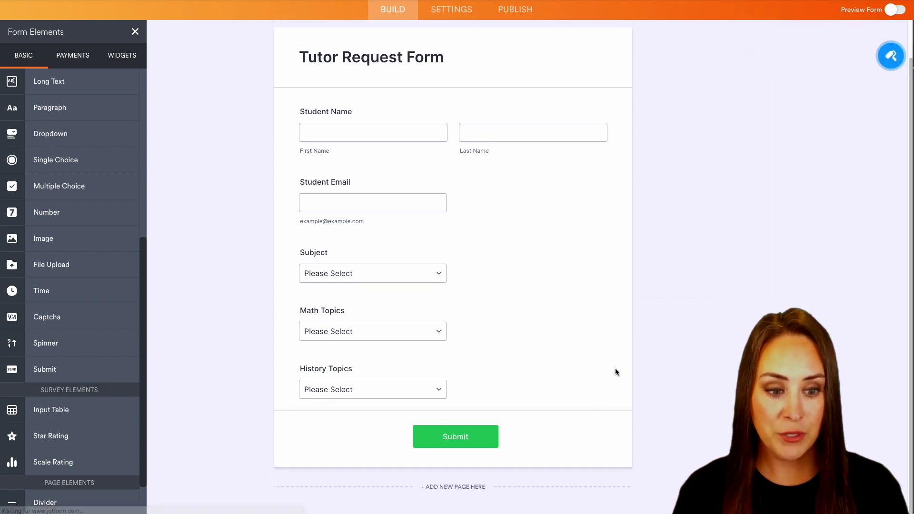
Duplicate it again as 'Language Arts Topics' with language arts choices
click(625, 381)
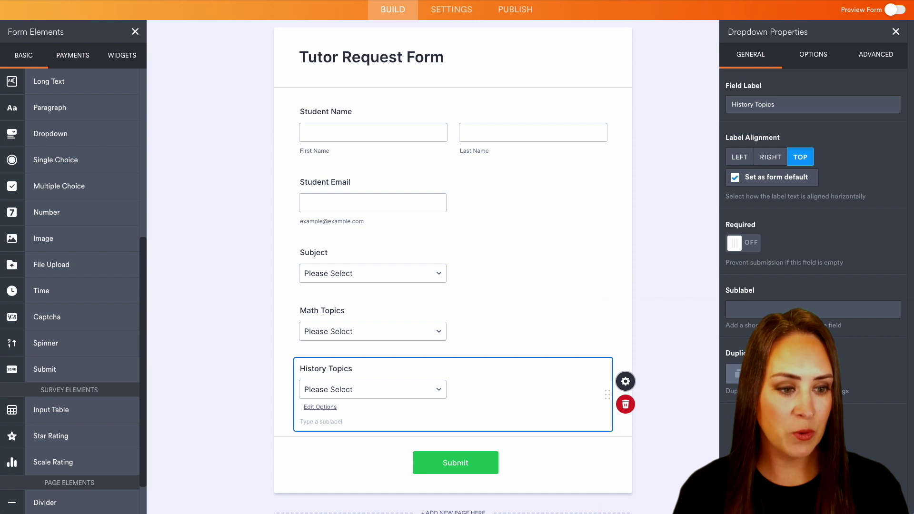
double_click(312, 342)
text(Language)
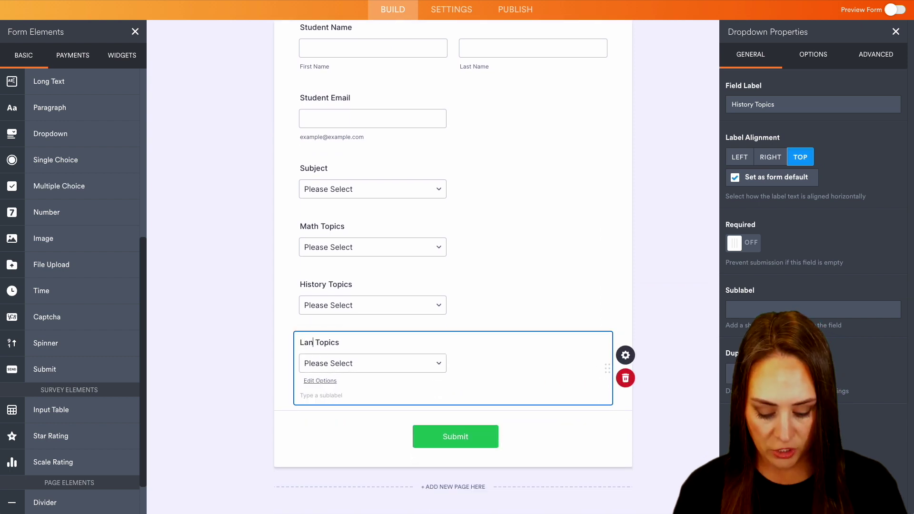
text( Arts)
click(312, 381)
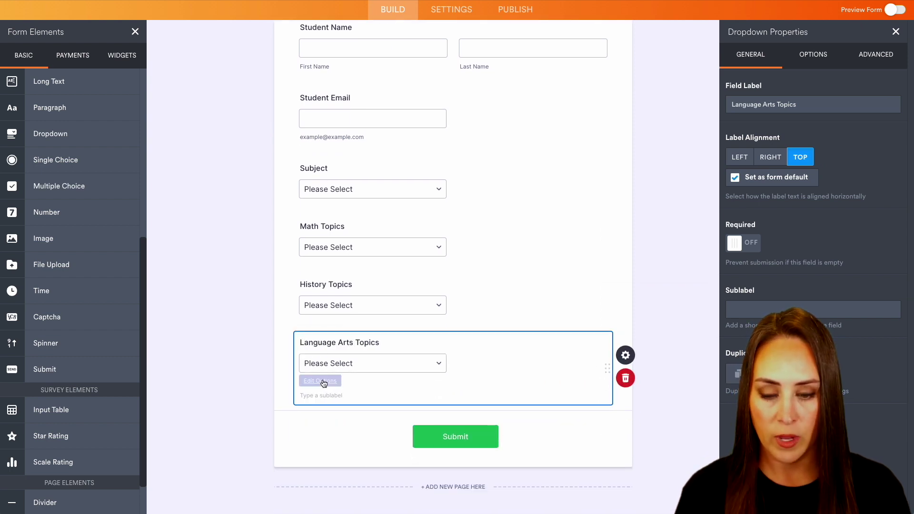
drag(302, 380, 349, 415)
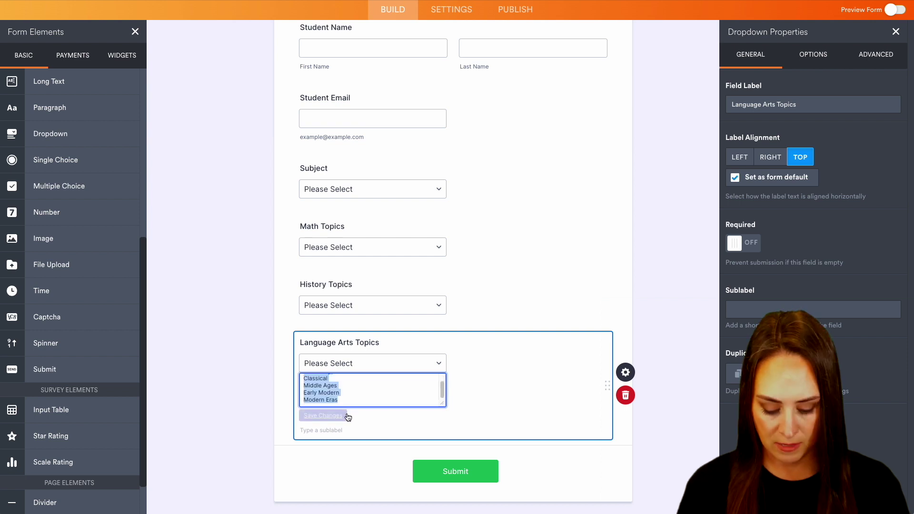
text(Alphabet Writing Spelling Grammar)
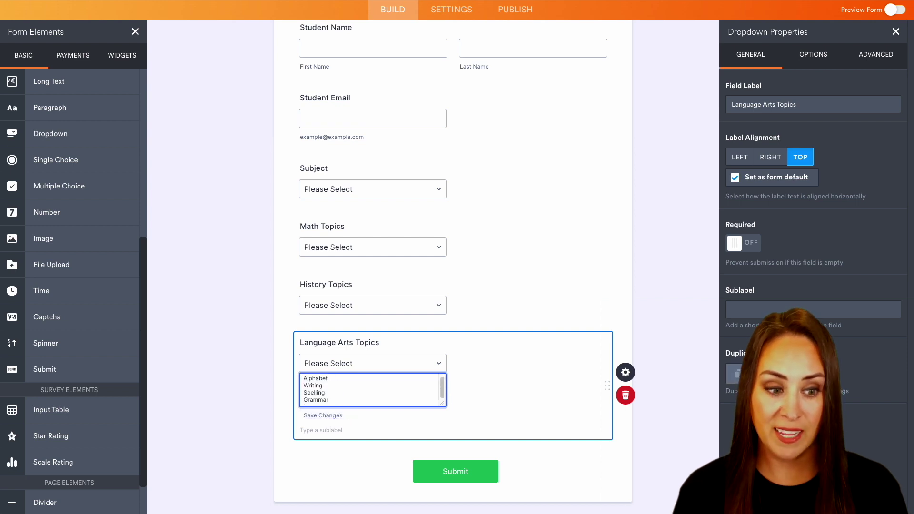
click(339, 416)
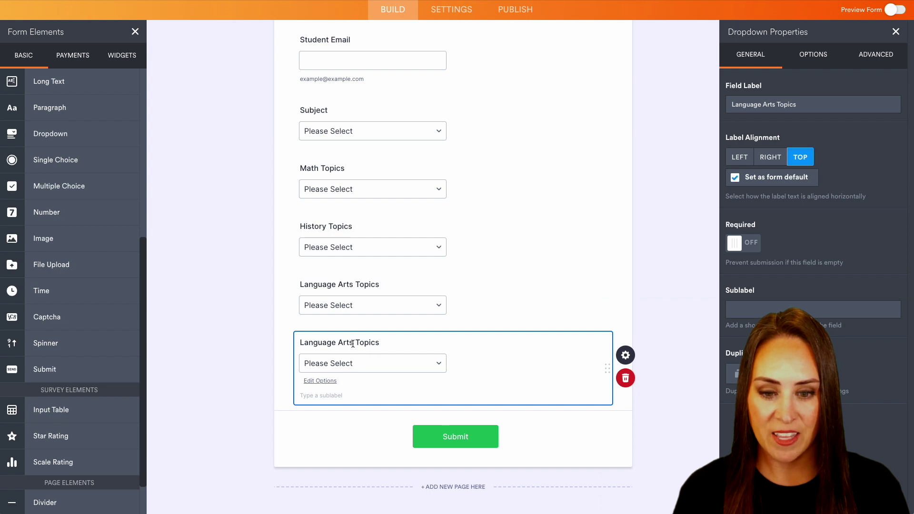
Make another copy labelled 'Science Topics' with science topic choices
drag(353, 344, 313, 343)
text(Science)
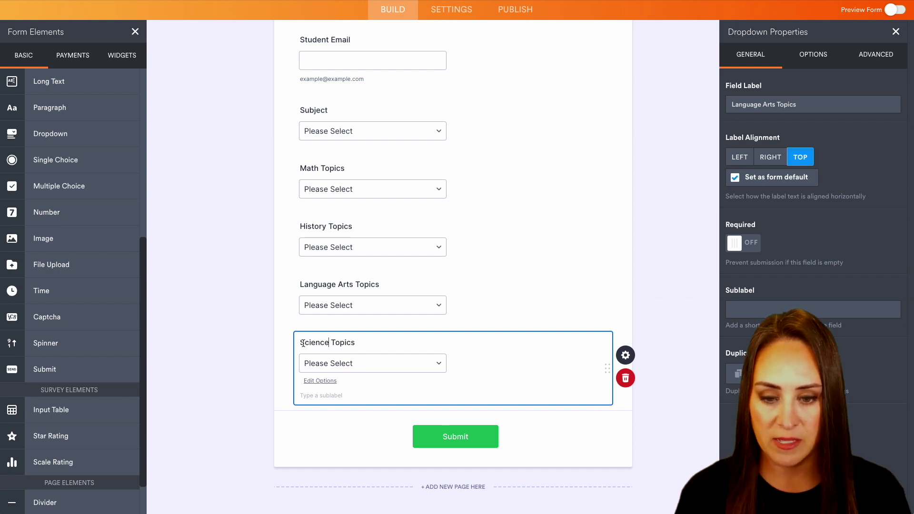
click(320, 380)
key(ctrl+a)
key(ctrl+v)
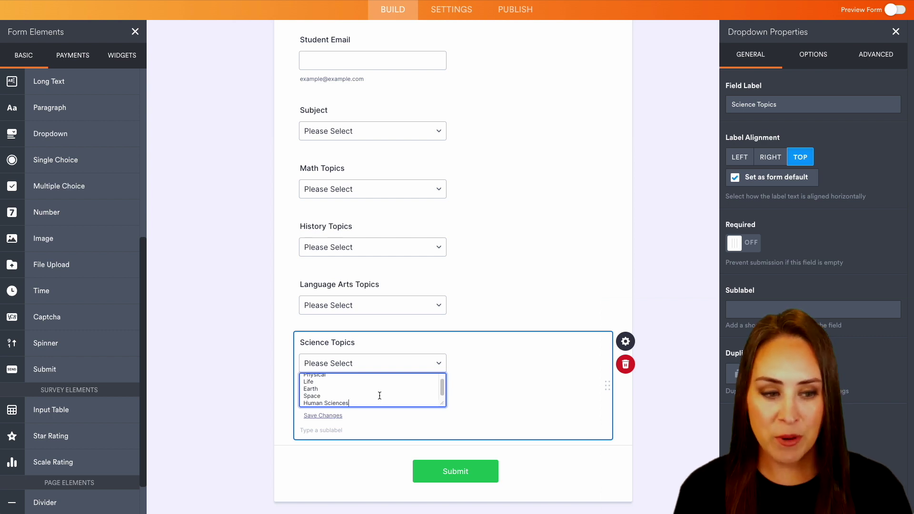
click(429, 343)
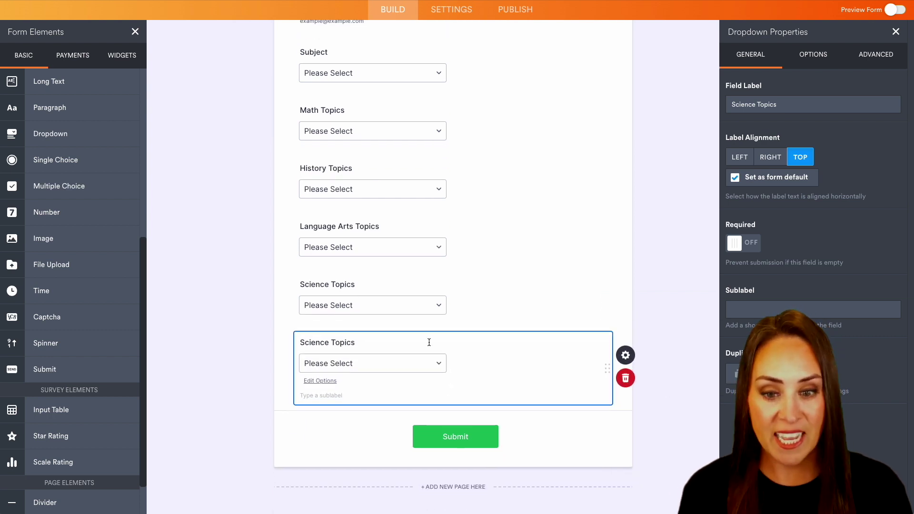
Turn a copy into a 'Preferred Teacher' dropdown listing four teacher names
triple_click(347, 345)
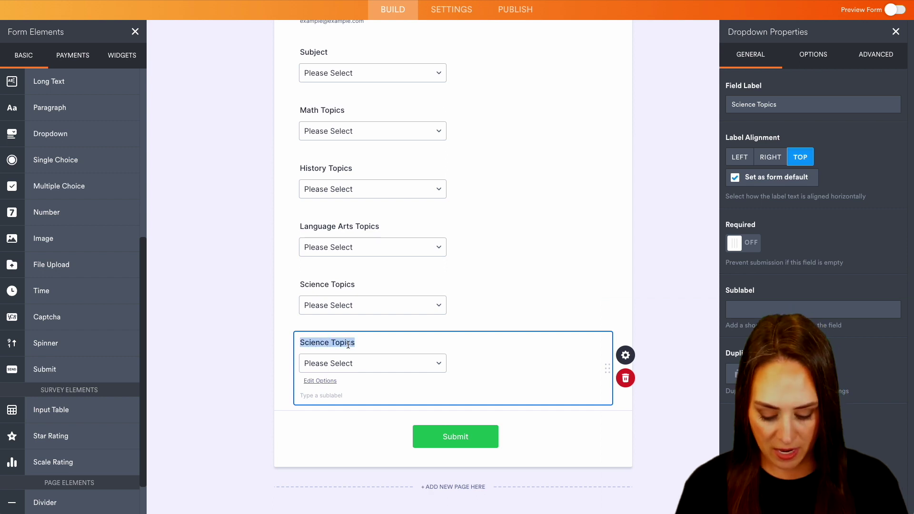
text(Preferred )
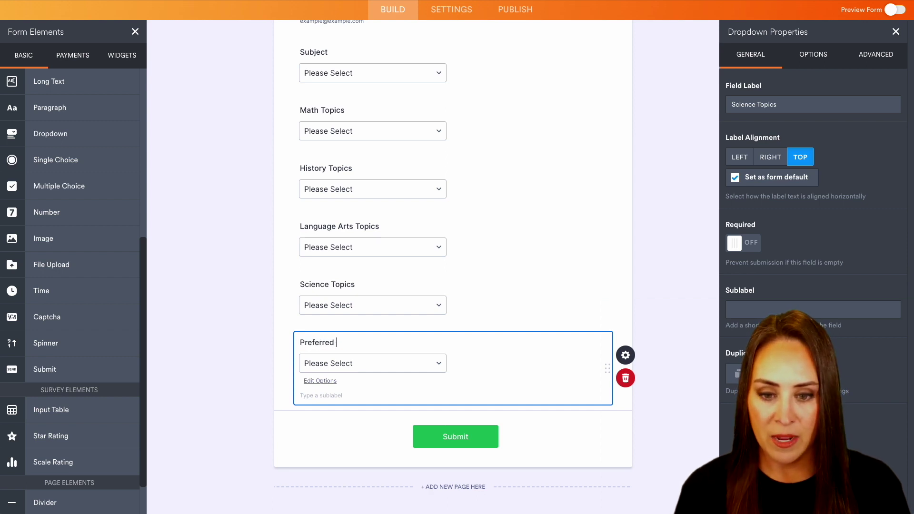
text(Teacher)
click(319, 381)
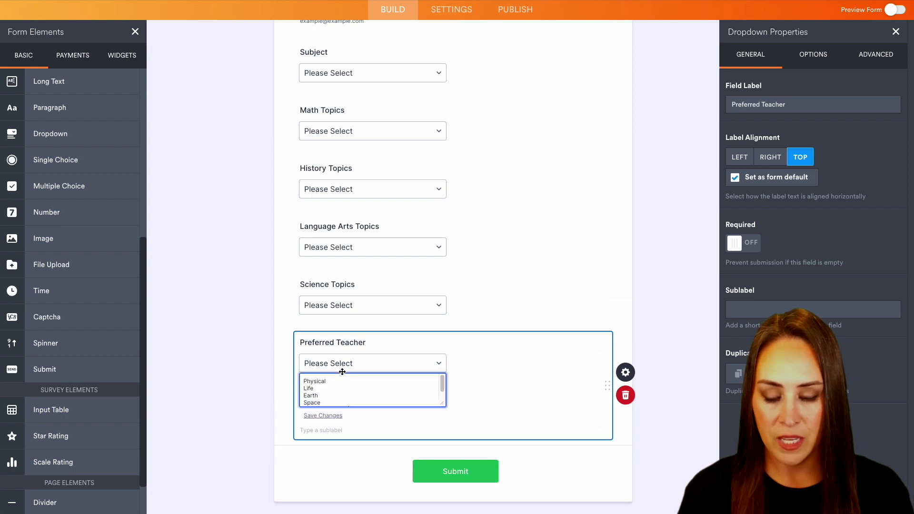
drag(301, 380, 347, 416)
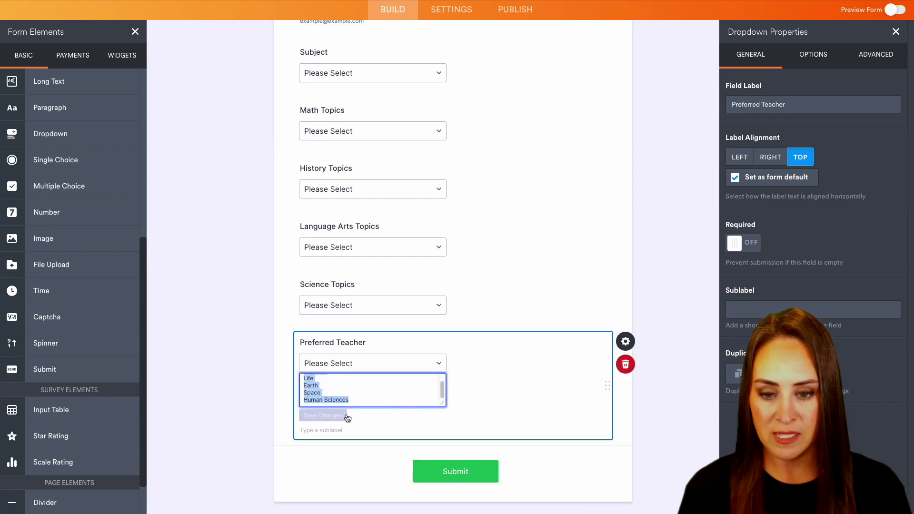
text(Mrs. Smith Mrs. Jones Mr. Samuels Mr. Reyes)
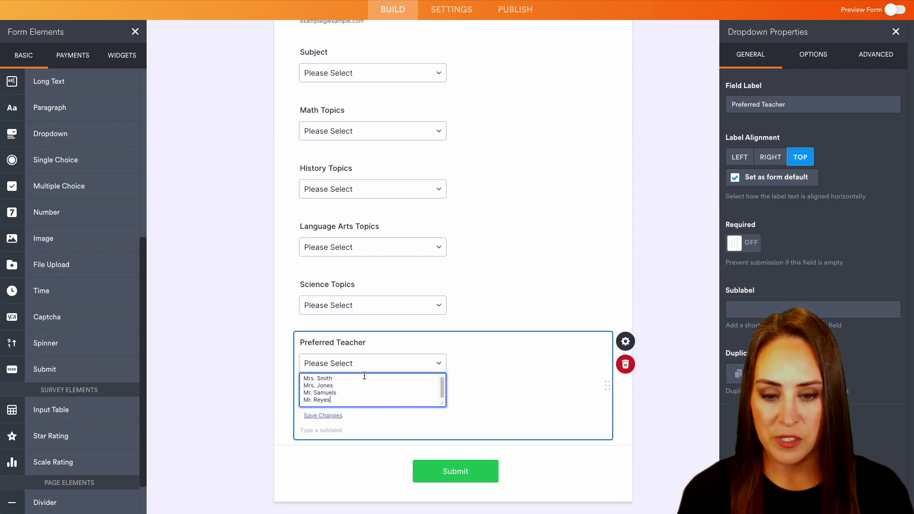
click(666, 334)
Make Student Name, Student Email, Subject and Preferred Teacher required fields
click(667, 336)
scroll(590, 265, up, 5)
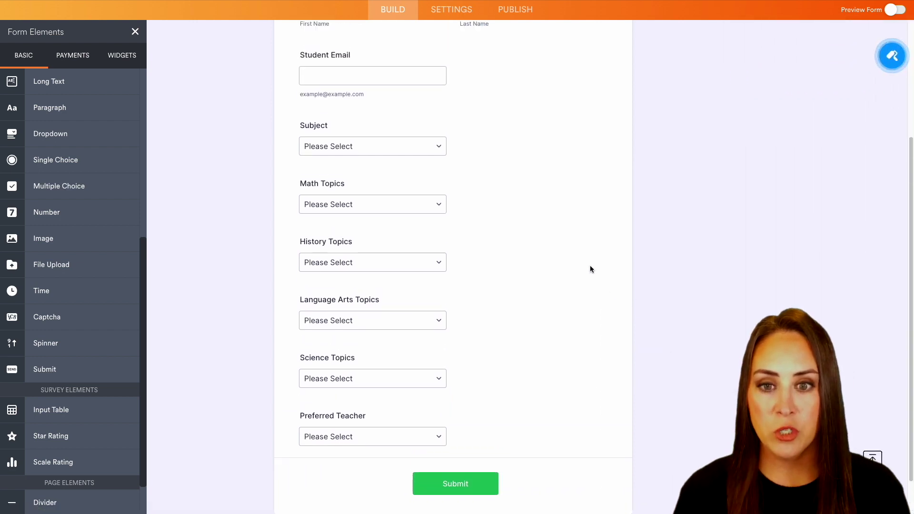
click(554, 142)
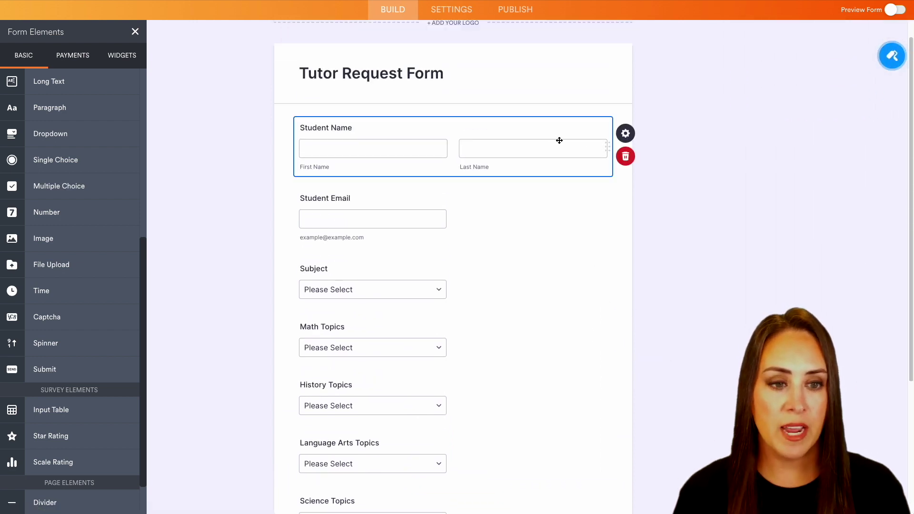
click(626, 134)
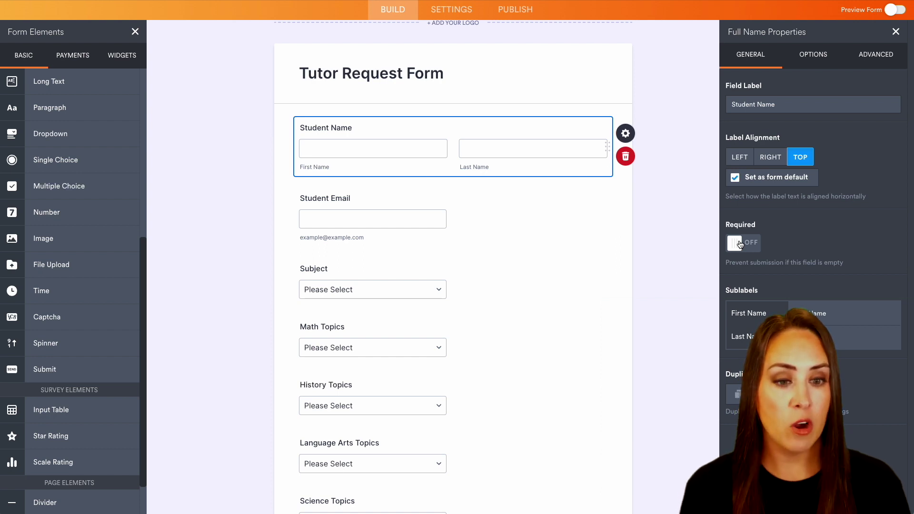
click(740, 245)
click(532, 215)
click(735, 243)
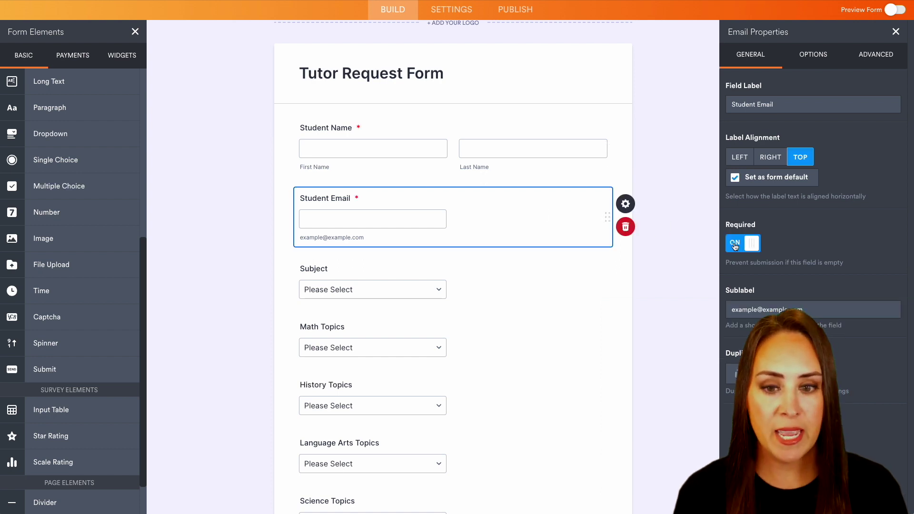
click(529, 280)
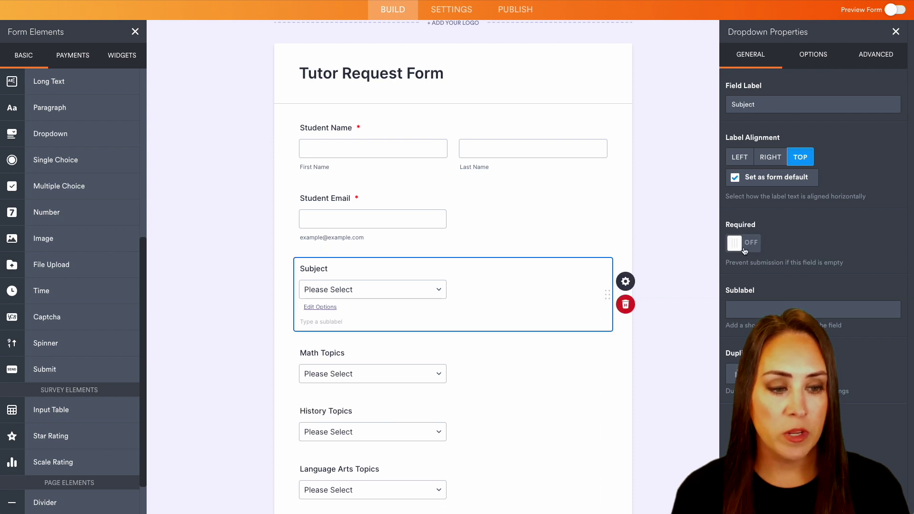
click(738, 243)
scroll(659, 392, down, 4)
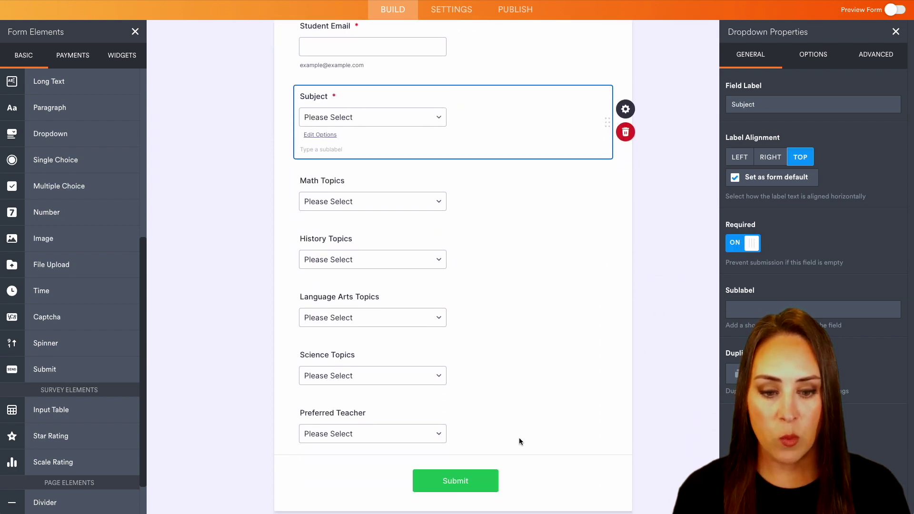
click(495, 409)
click(735, 244)
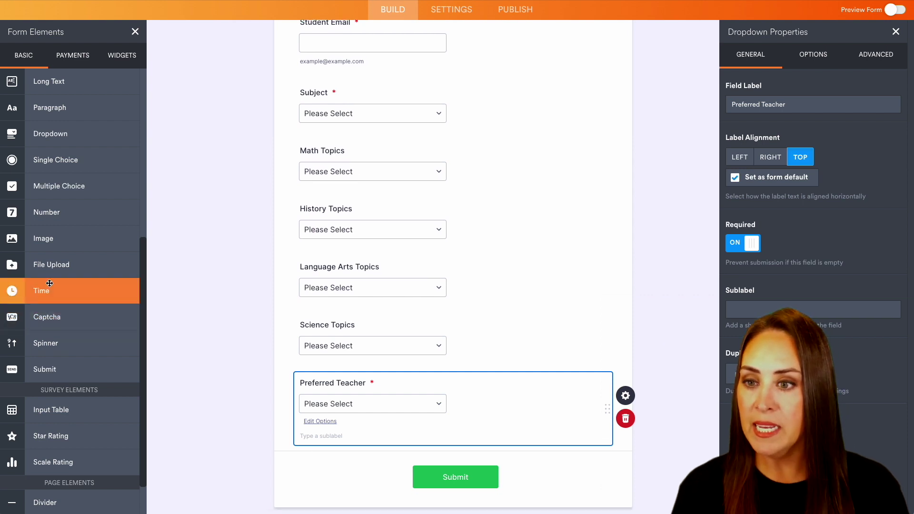
Add a Short Text question labelled 'Any concerns or focus points?'
scroll(68, 192, up, 3)
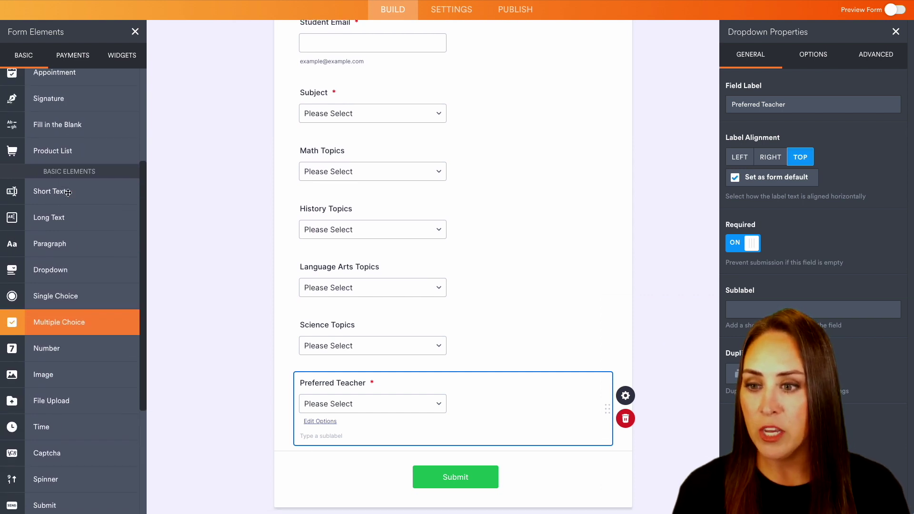
click(43, 195)
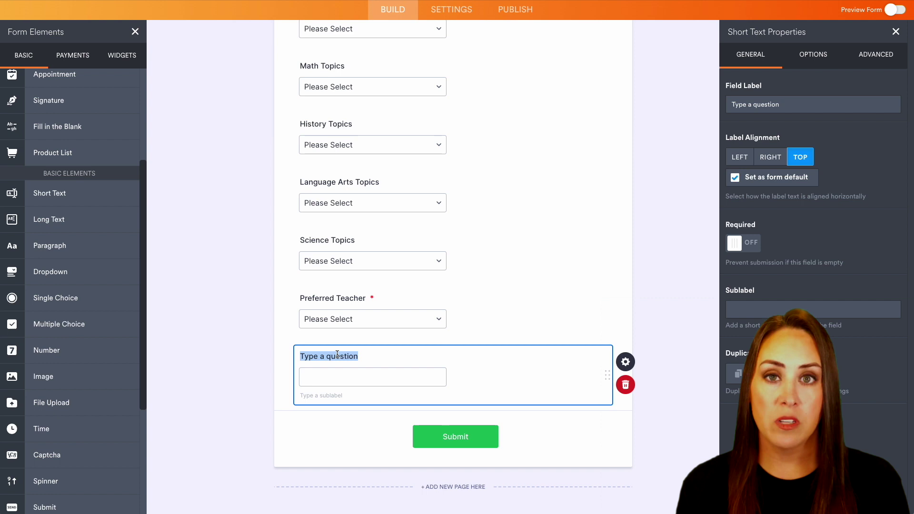
text(Any concerns or focus points?)
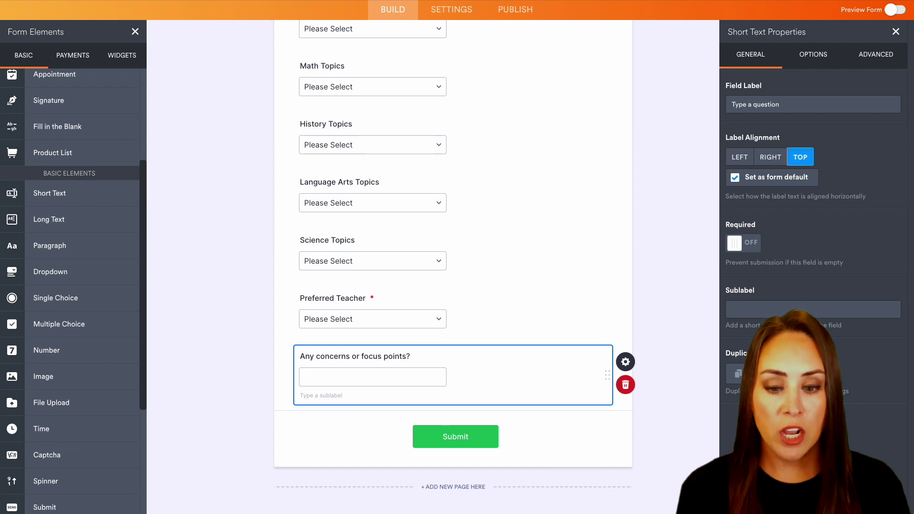
Add a Date picker field below the concerns question and show the payment gateways
click(412, 408)
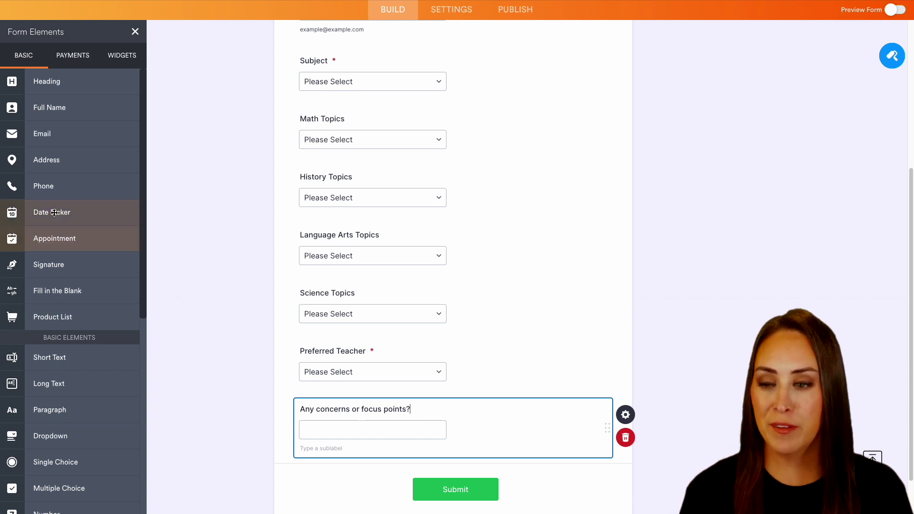
drag(51, 209, 398, 381)
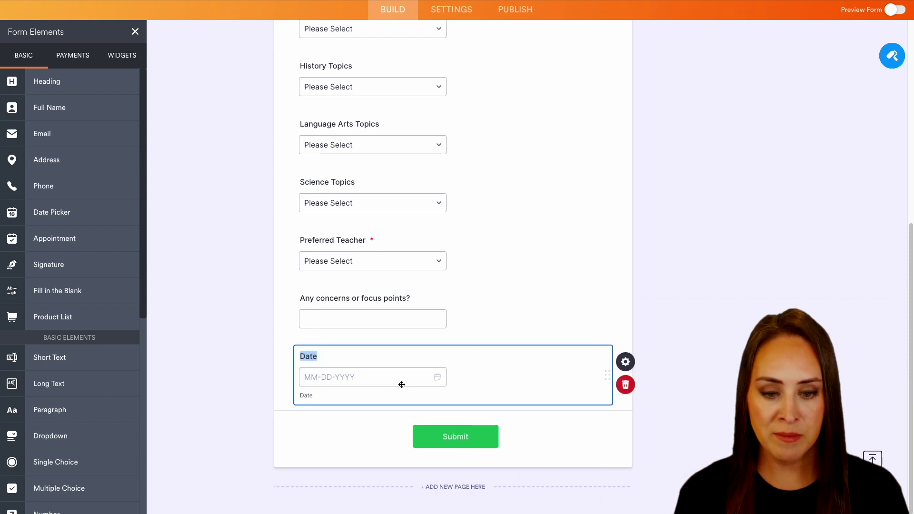
click(545, 410)
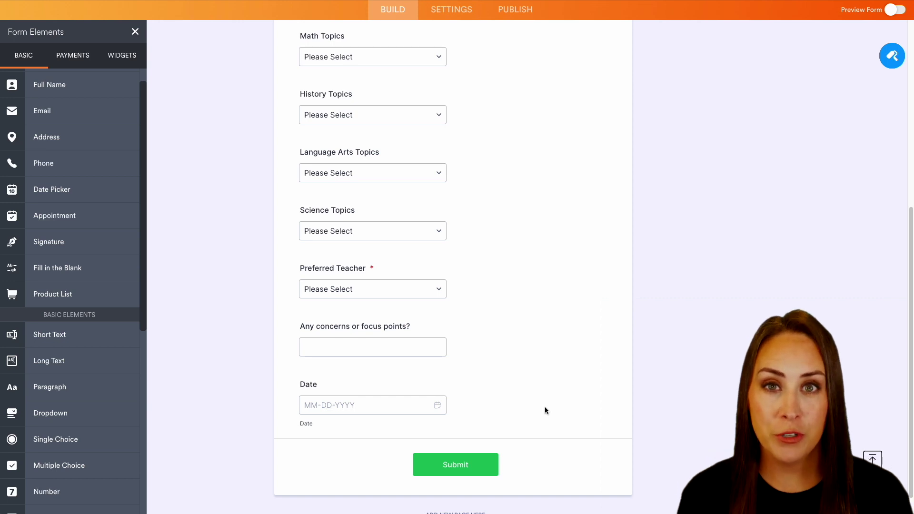
click(73, 56)
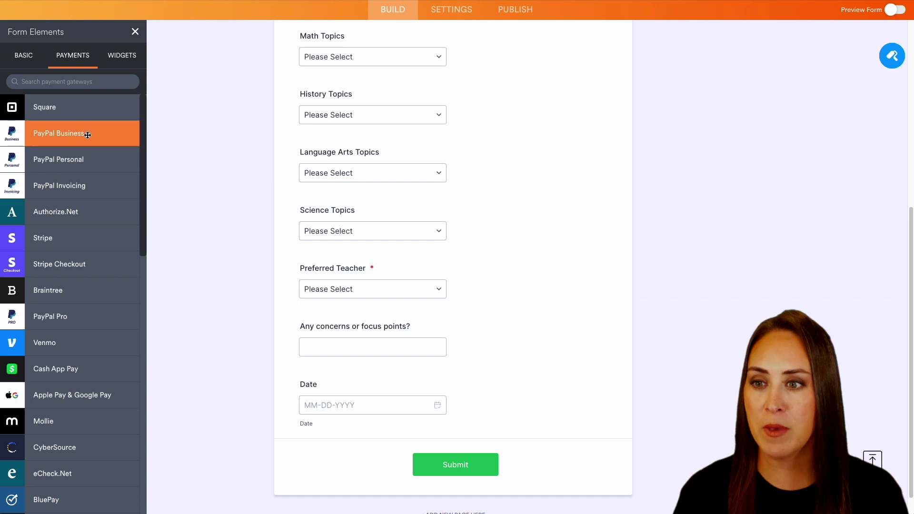
Connect a PayPal Business block set to Sell Products: 30-Minute Session $30.00, 1-Hour Session $55.00
click(88, 135)
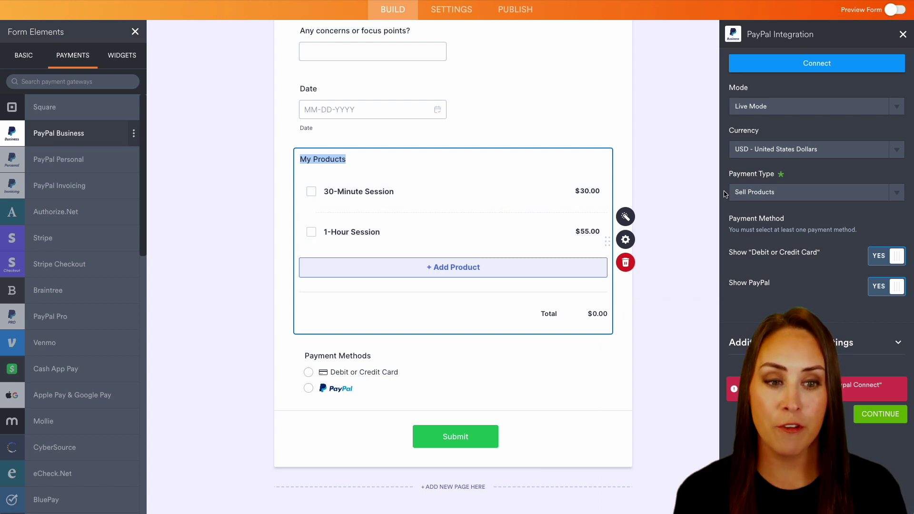
click(824, 70)
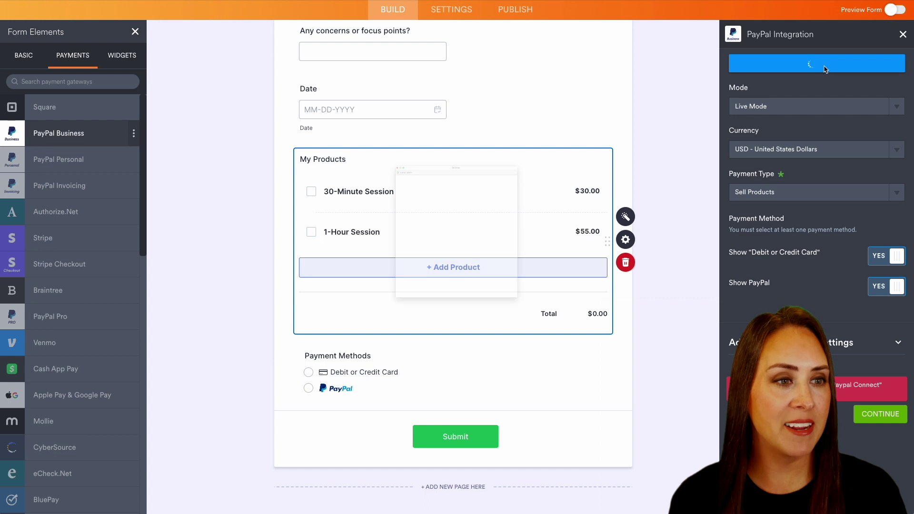
click(855, 192)
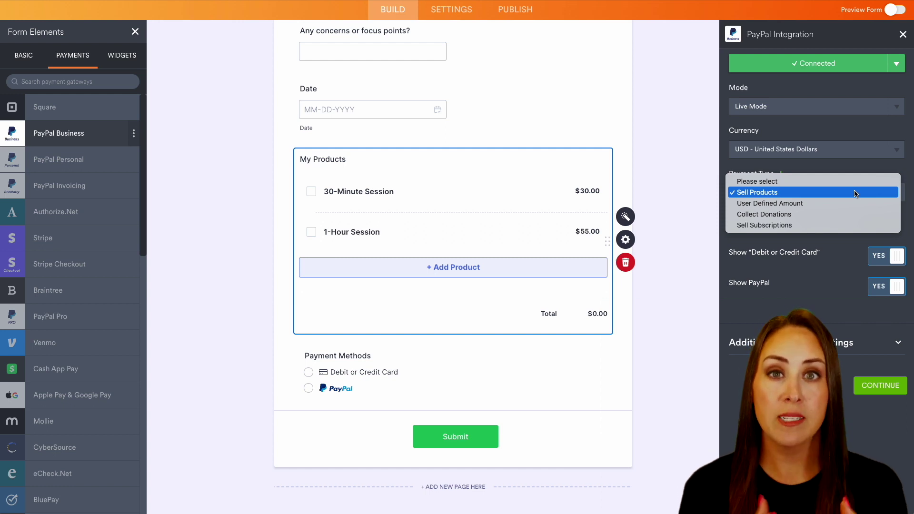
click(885, 385)
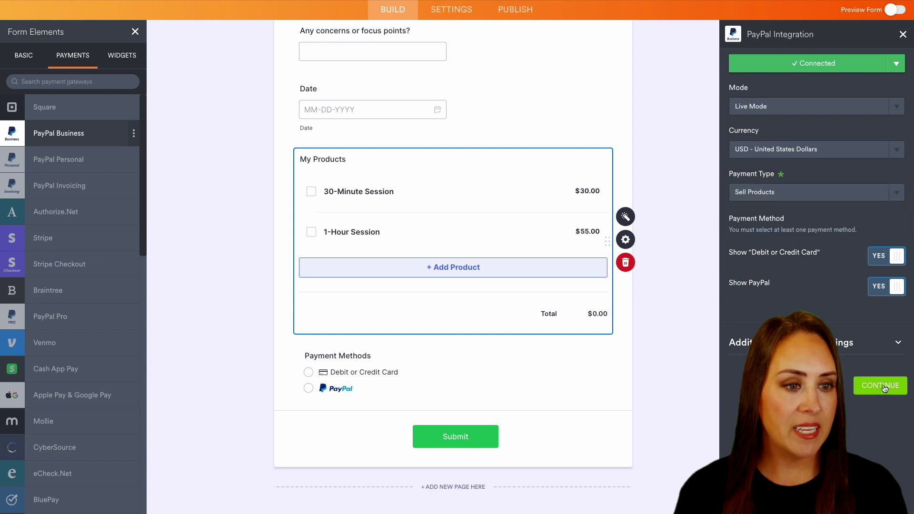
click(884, 384)
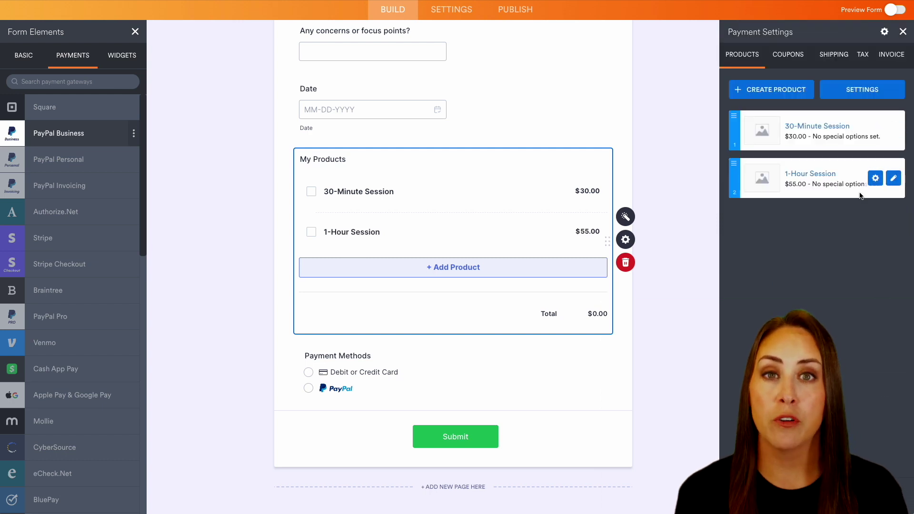
click(788, 97)
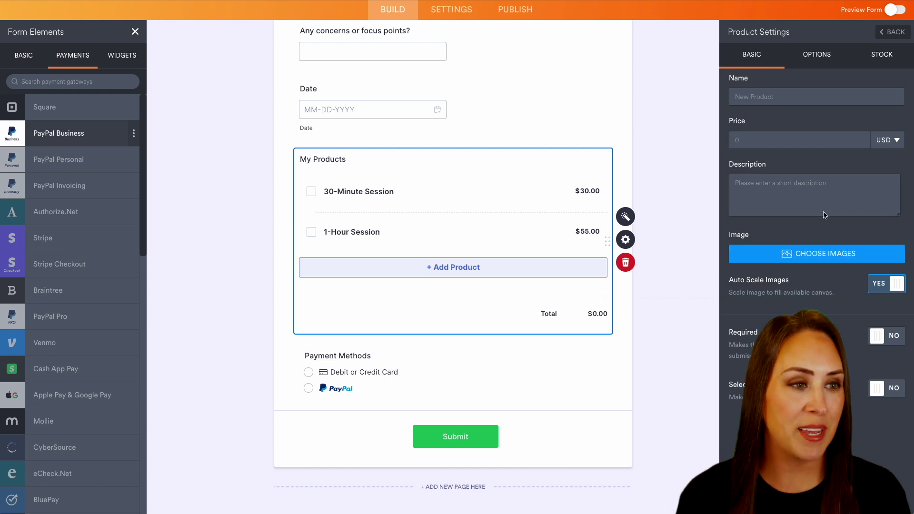
click(892, 32)
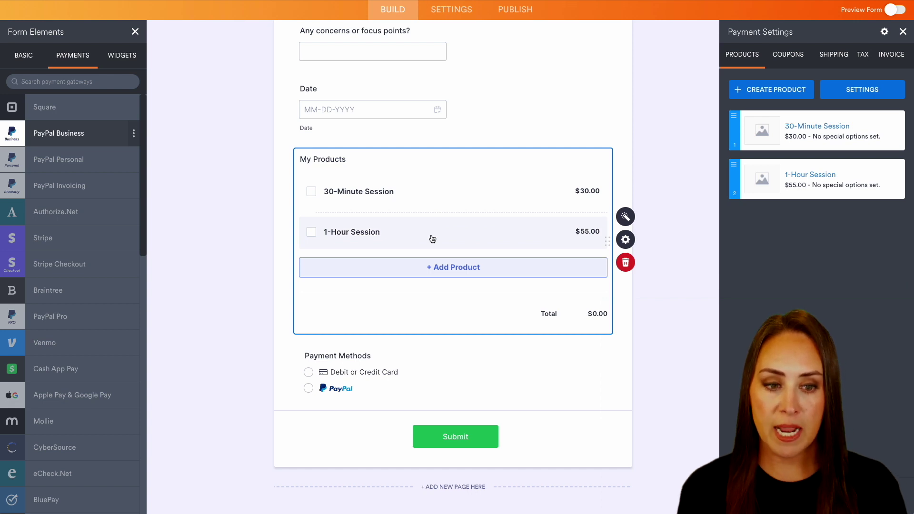
click(902, 32)
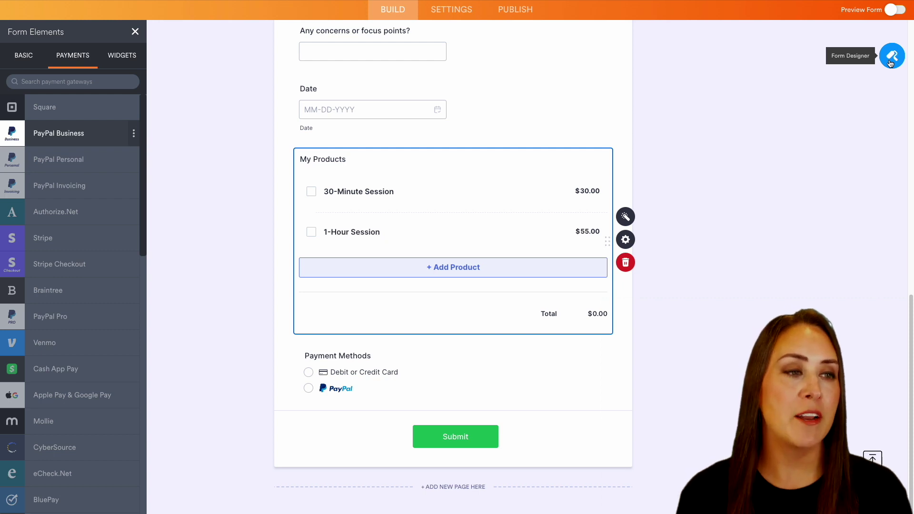
Upload the teacher-helping-children classroom photo as the Page Image in Form Designer
click(891, 64)
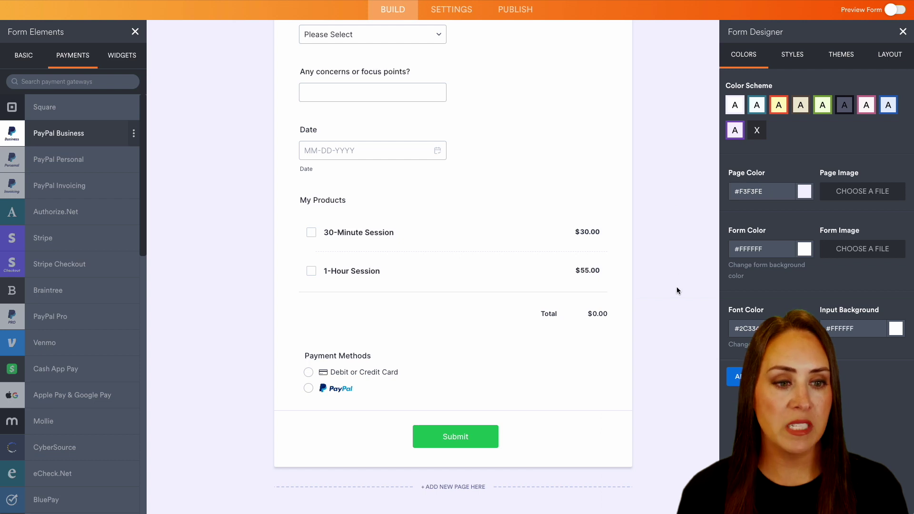
click(855, 193)
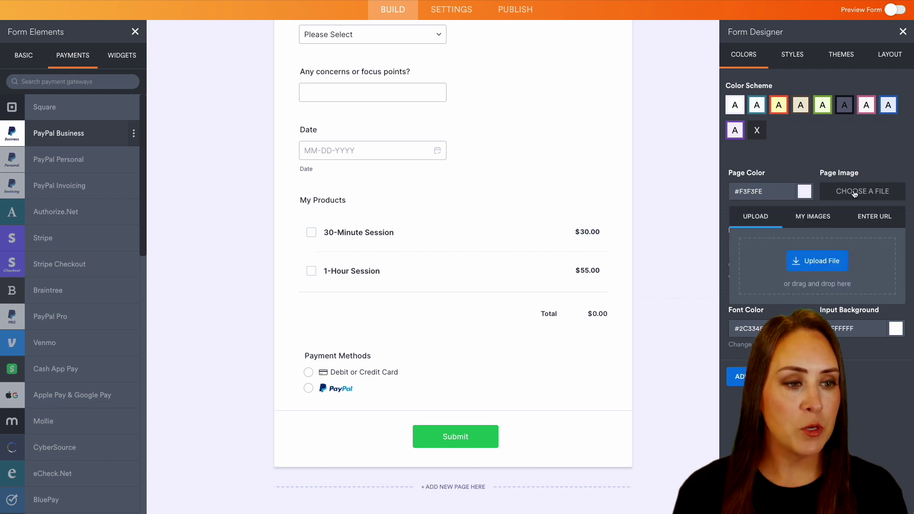
click(811, 266)
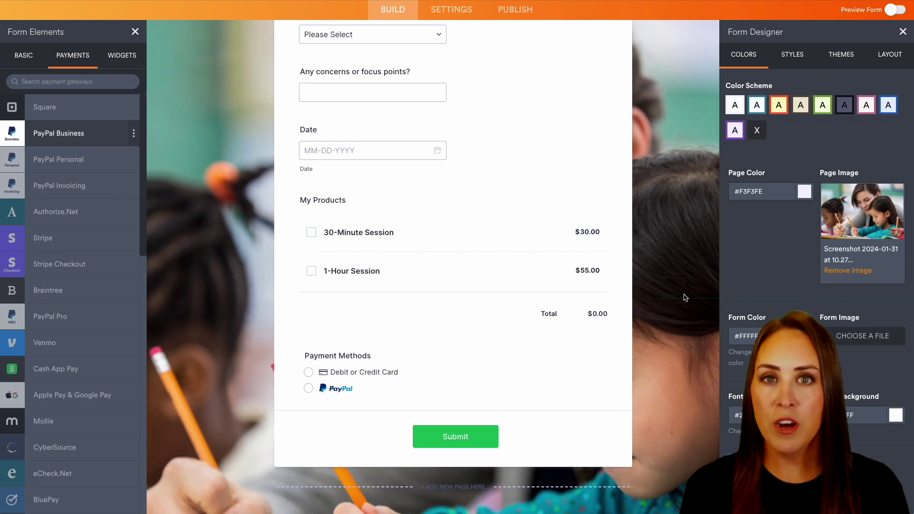
scroll(683, 296, up, 1)
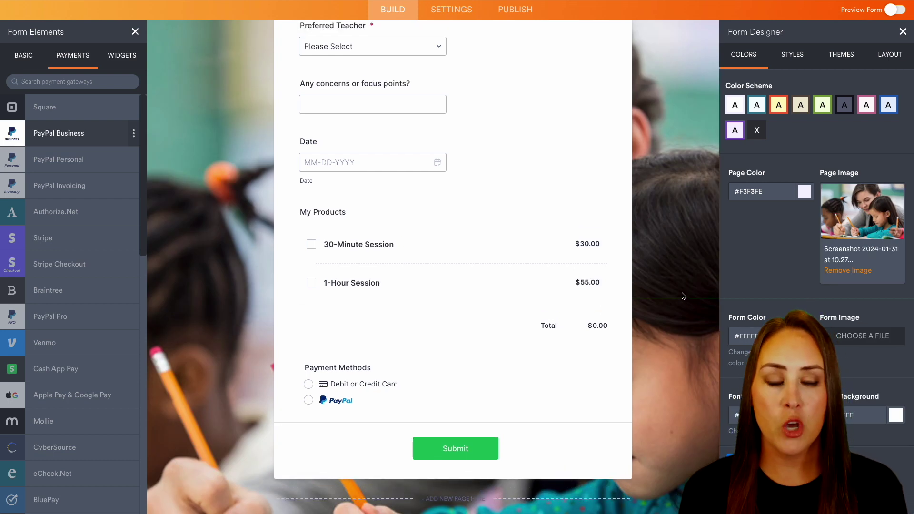
Set question spacing to 11 px and the font to Roboto, then go to Settings
click(798, 59)
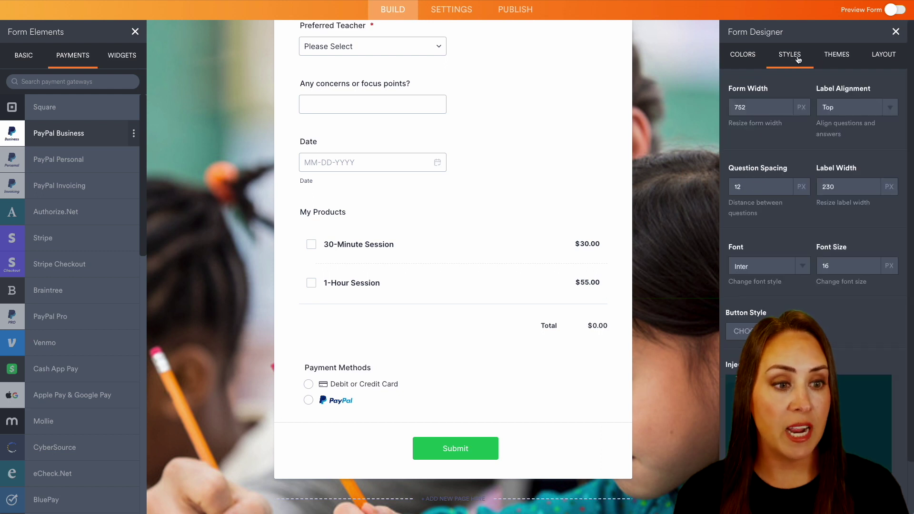
click(783, 189)
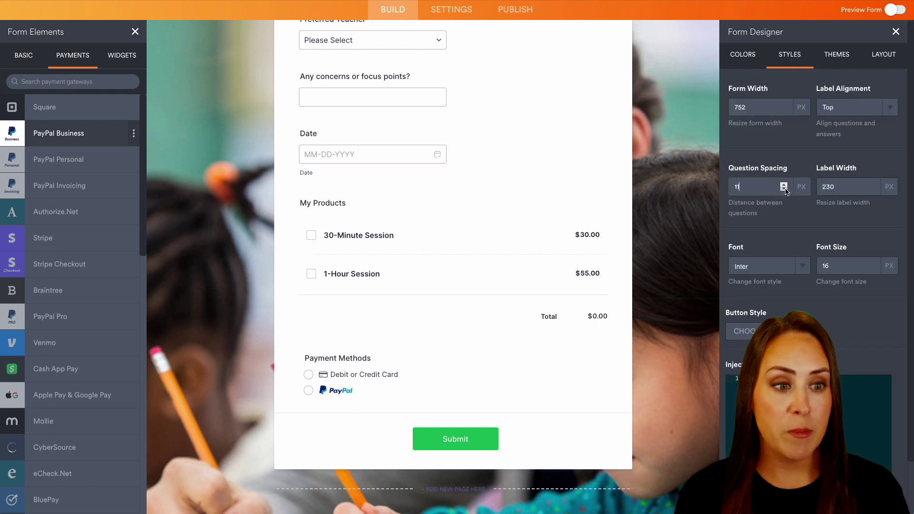
click(804, 268)
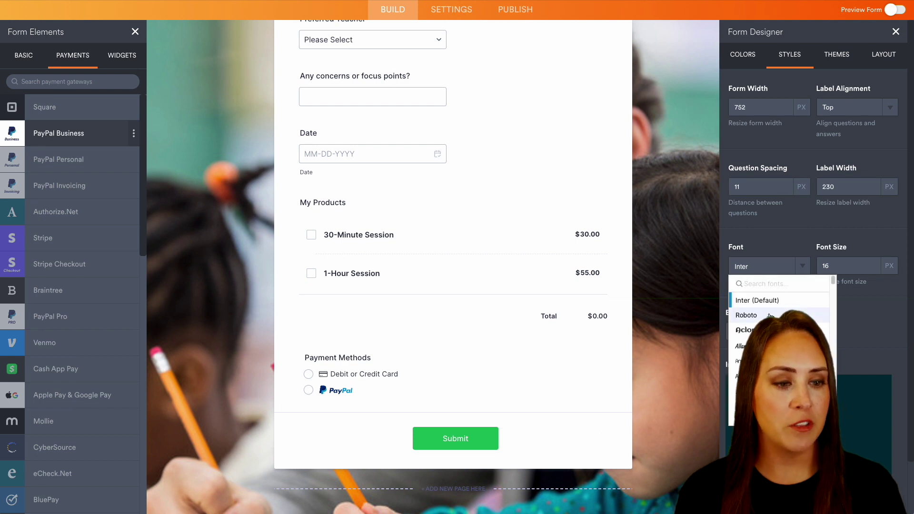
click(746, 315)
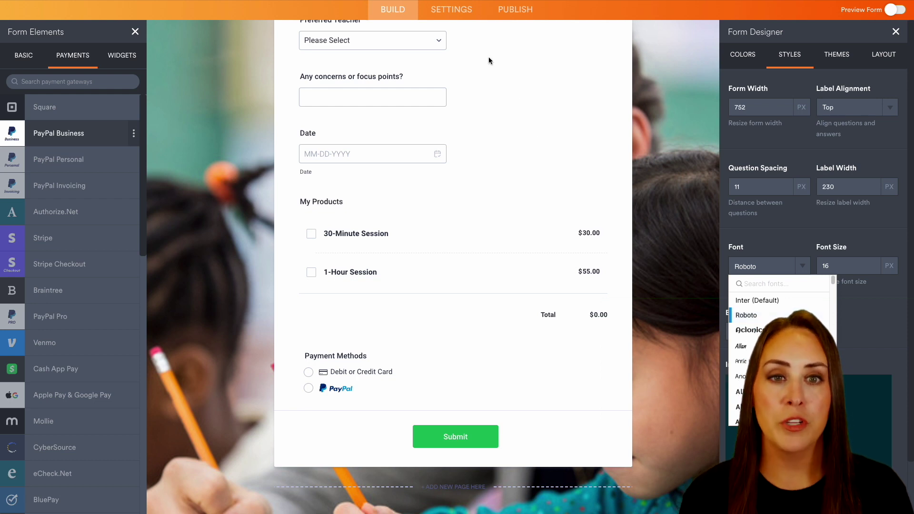
click(459, 11)
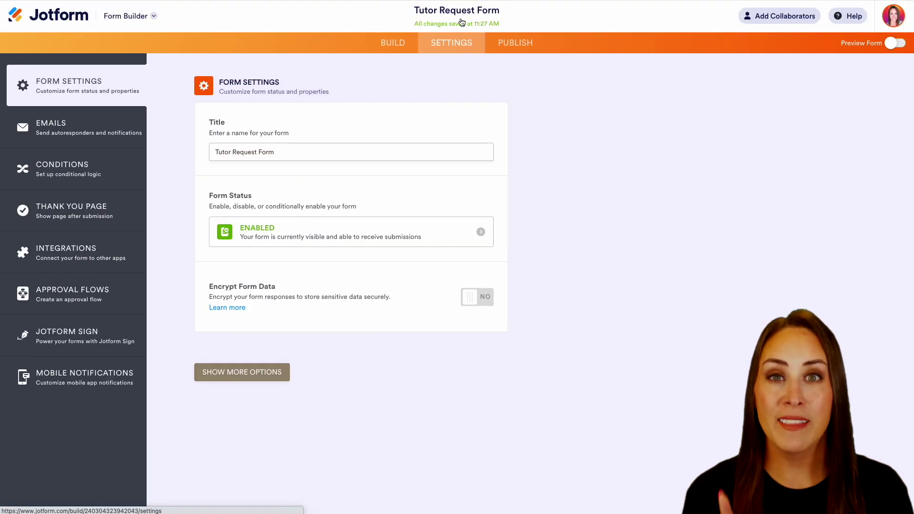
Start a Show/Hide Field condition testing whether Subject is equal to Math
click(71, 178)
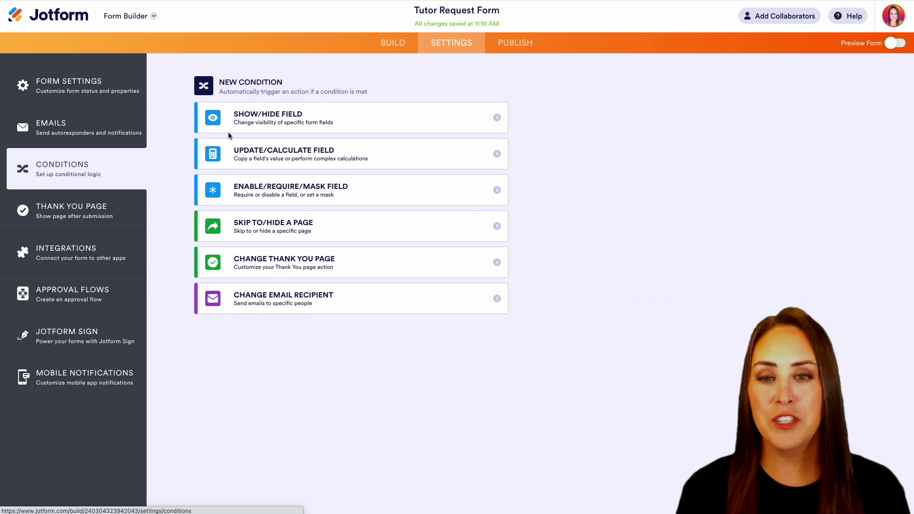
click(318, 122)
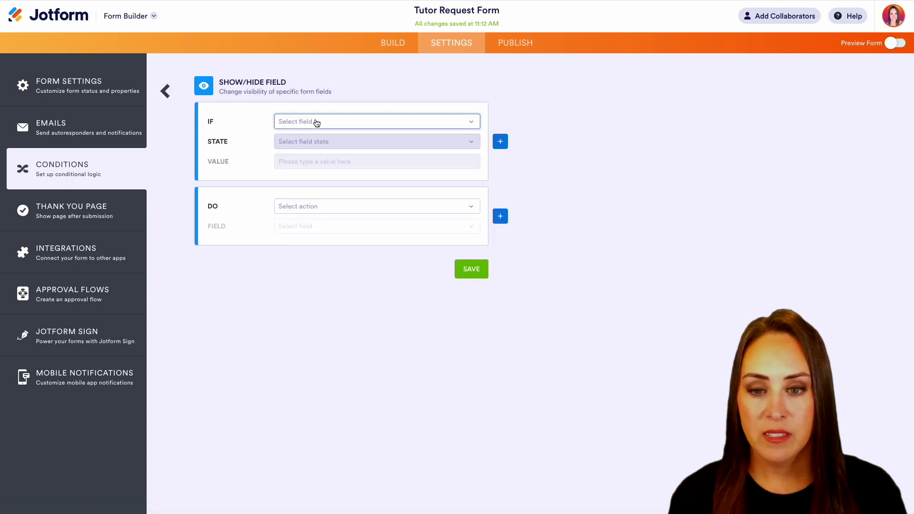
click(316, 123)
click(317, 217)
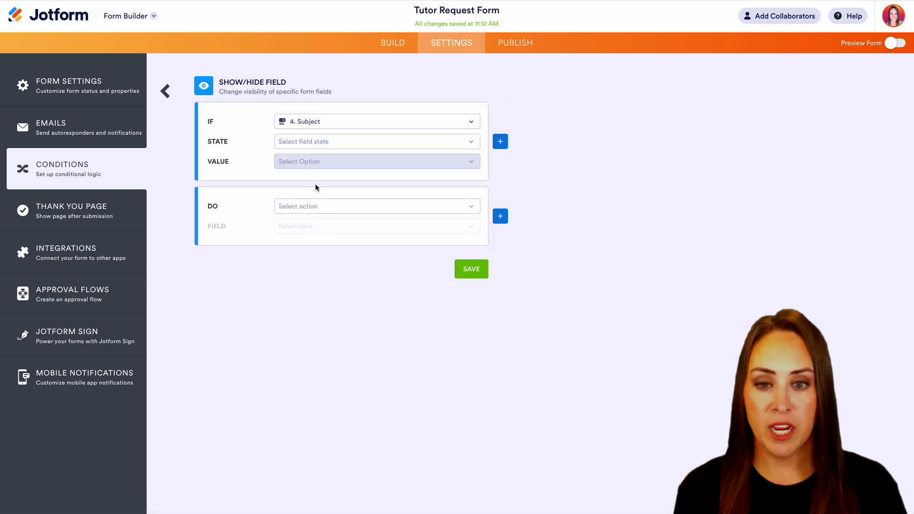
click(314, 143)
click(306, 156)
click(314, 162)
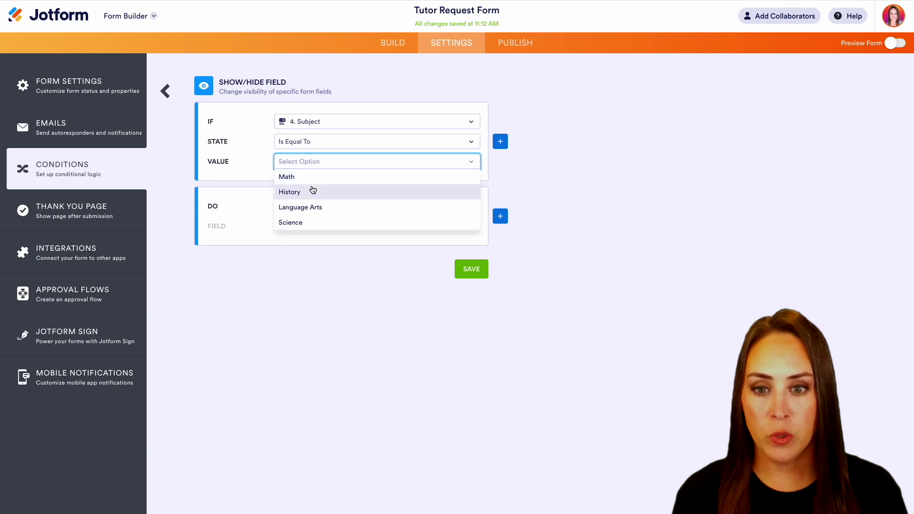
click(307, 179)
Set the rule to show 5. Math Topics, save it, and begin another condition
click(306, 206)
click(307, 237)
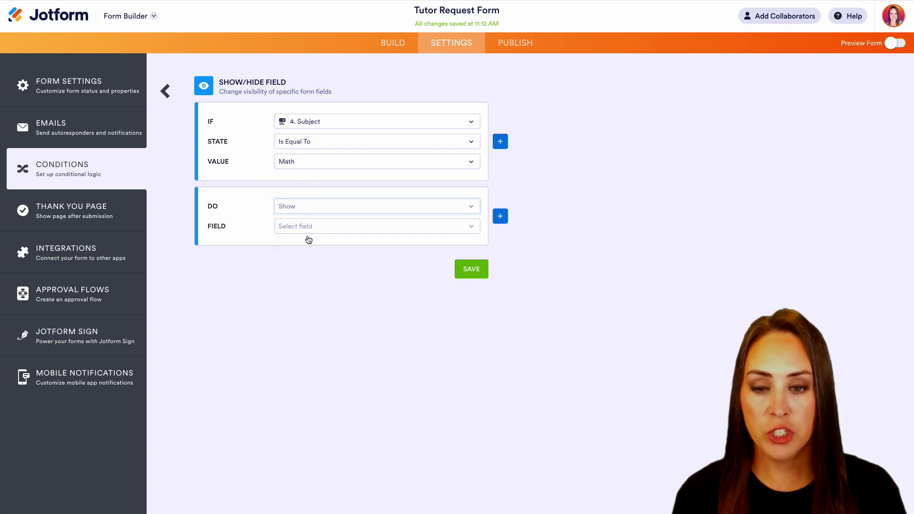
click(309, 232)
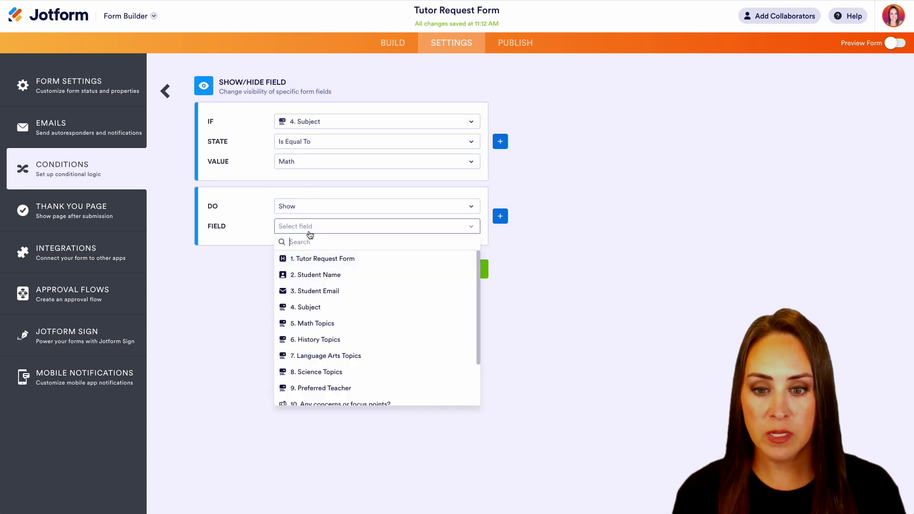
click(327, 320)
click(461, 272)
click(333, 119)
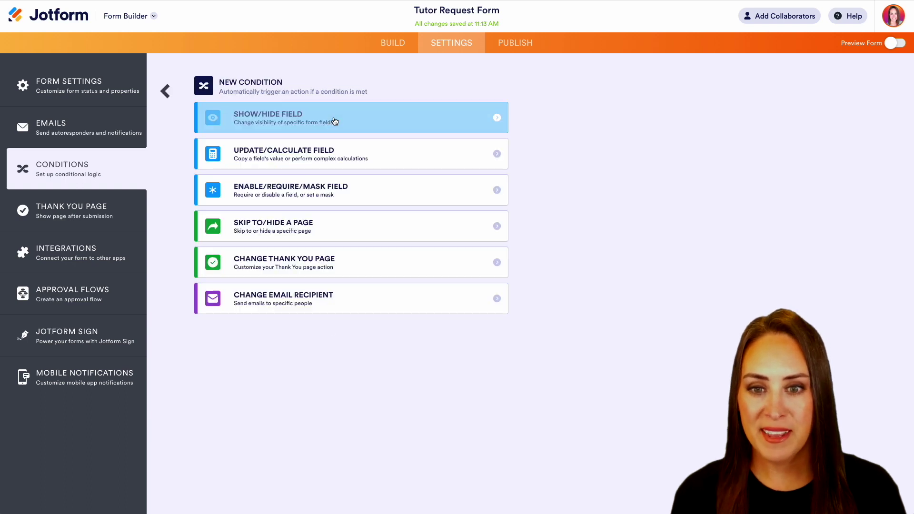
Add and save a rule showing History Topics when Subject is equal to History
click(335, 121)
click(336, 121)
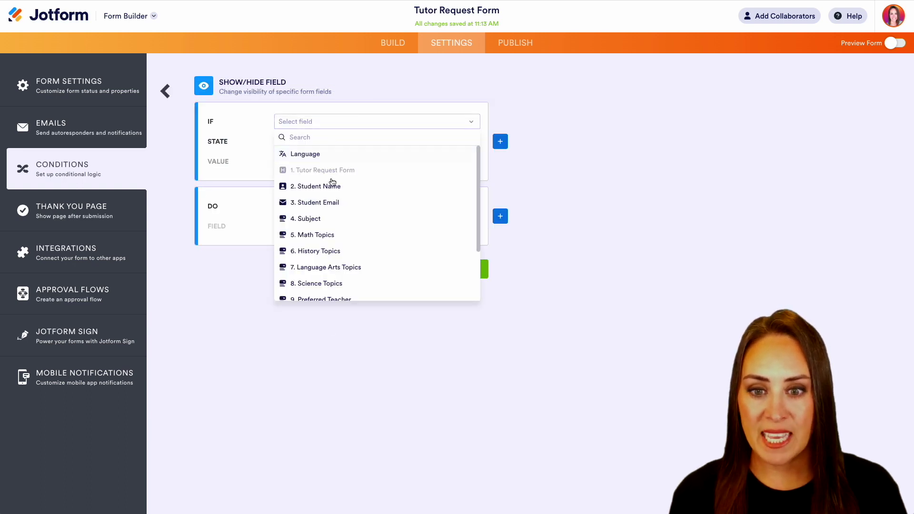
click(330, 218)
click(331, 146)
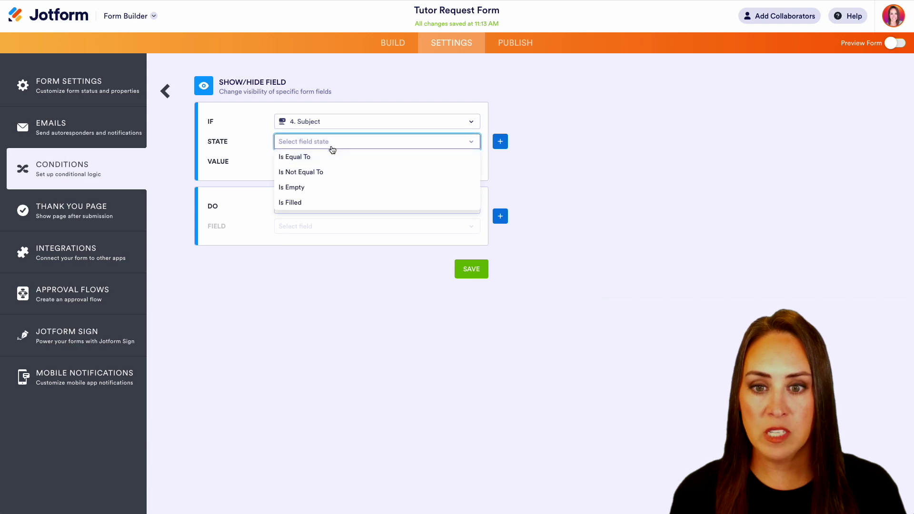
click(332, 161)
click(332, 162)
click(332, 194)
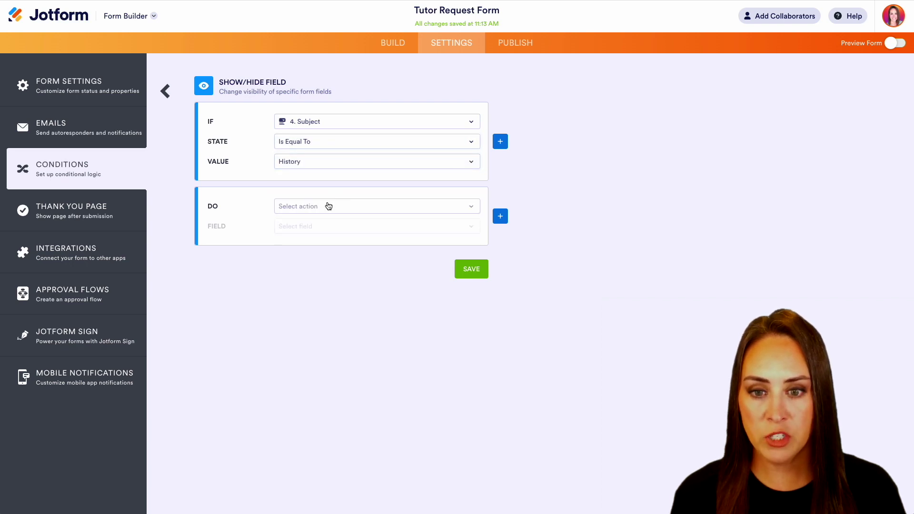
click(327, 206)
click(325, 237)
click(322, 227)
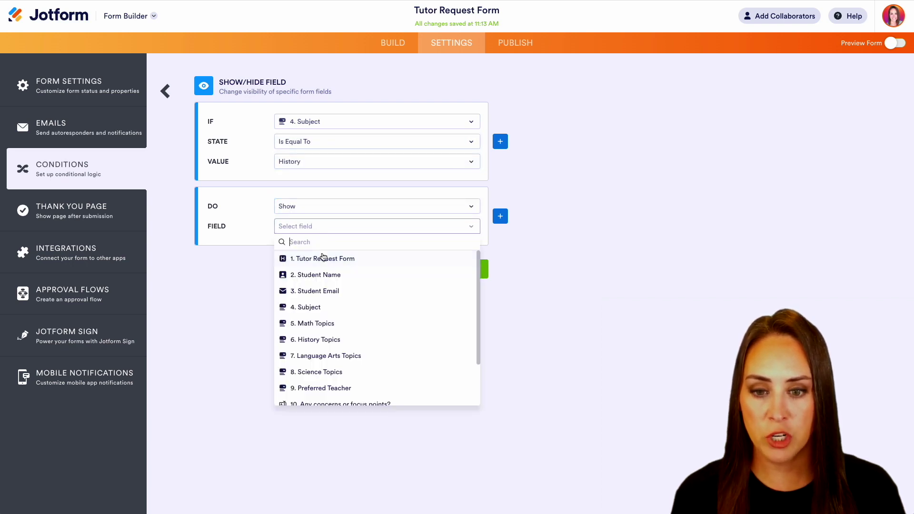
click(329, 337)
click(464, 270)
Add and save a rule showing Language Arts Topics when Subject equals Language Arts
click(359, 118)
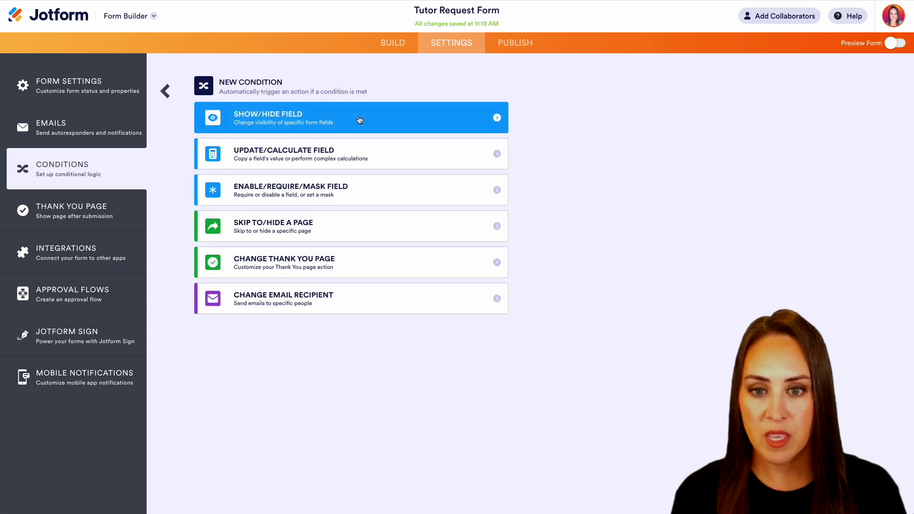
click(357, 118)
click(313, 122)
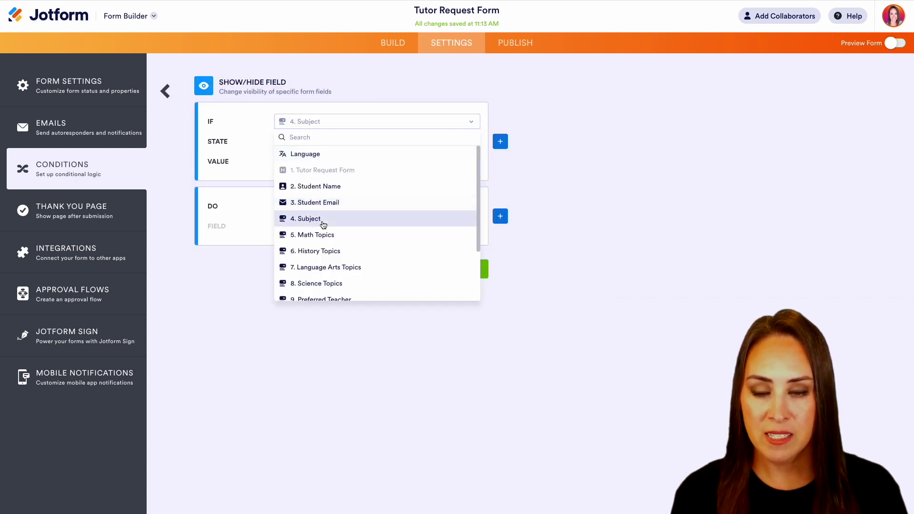
click(316, 218)
click(315, 142)
click(314, 160)
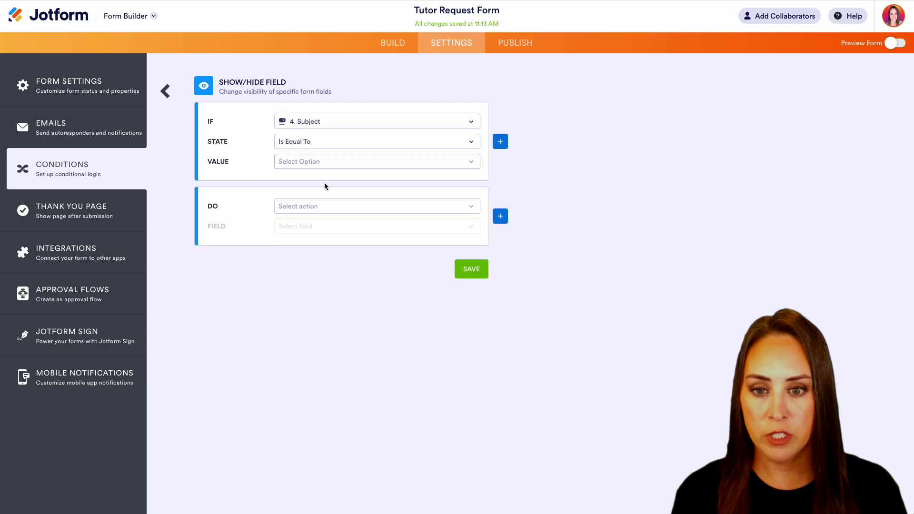
click(316, 161)
click(318, 205)
click(318, 208)
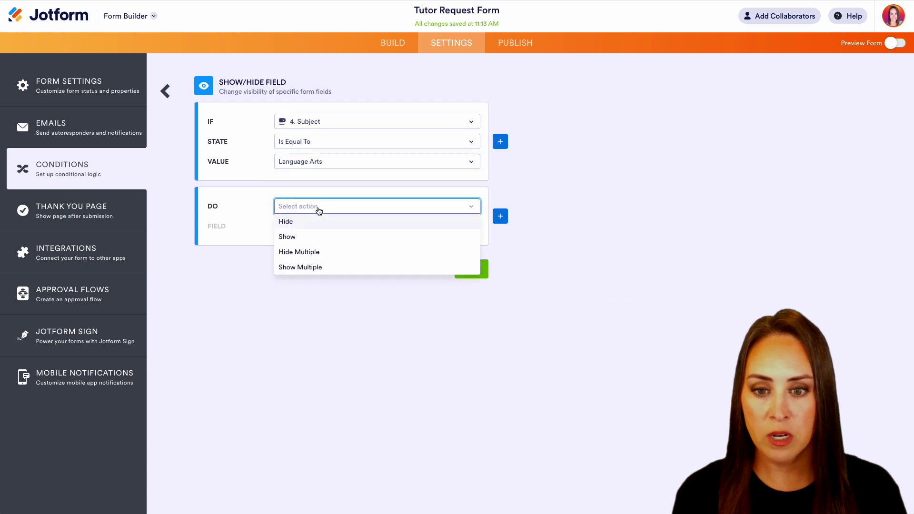
click(316, 236)
click(316, 228)
click(353, 353)
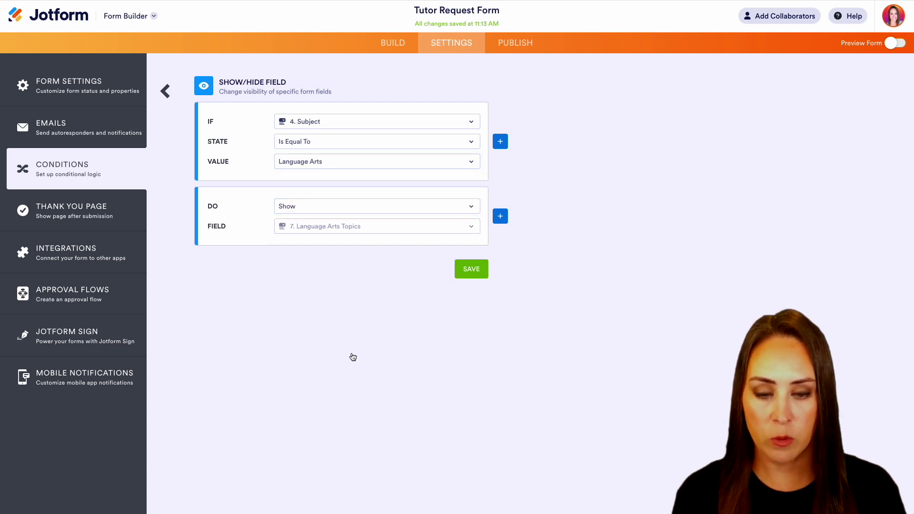
click(477, 275)
Add and save a rule showing Science Topics when Subject is equal to Science
click(355, 112)
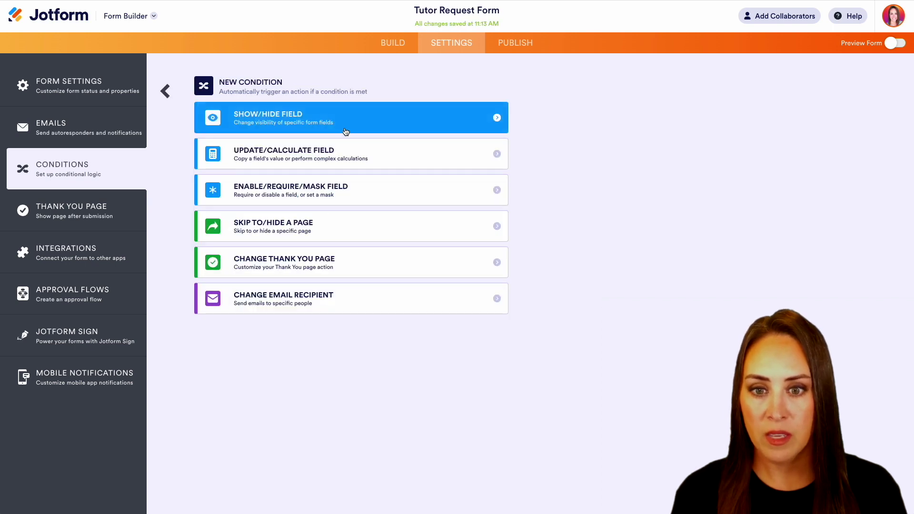
click(294, 125)
click(300, 122)
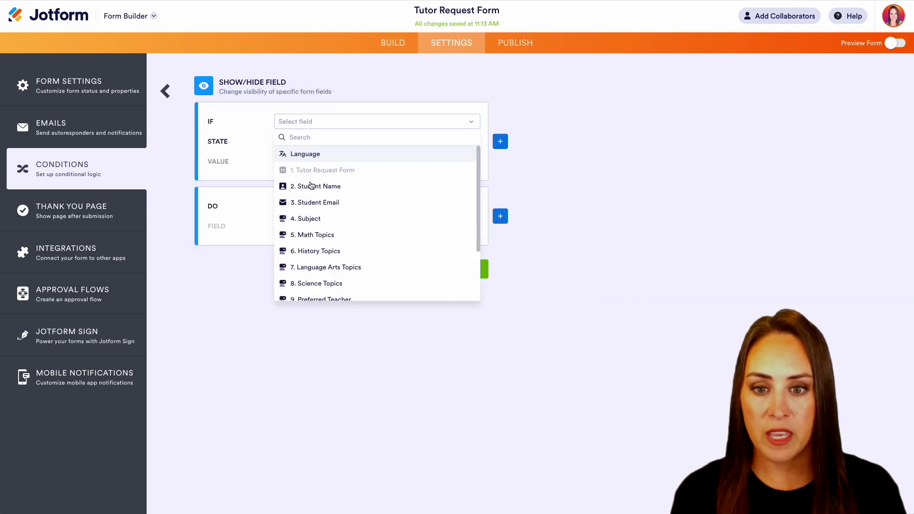
click(309, 218)
click(316, 142)
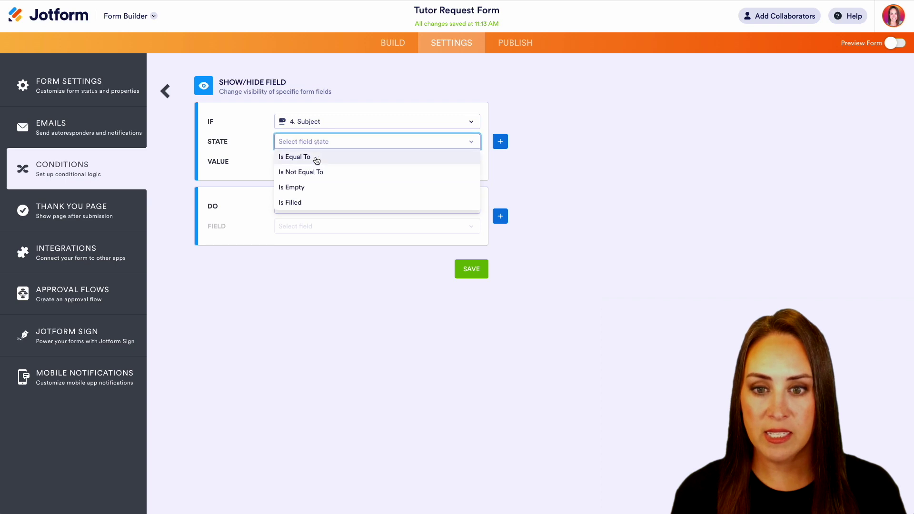
click(316, 158)
click(312, 162)
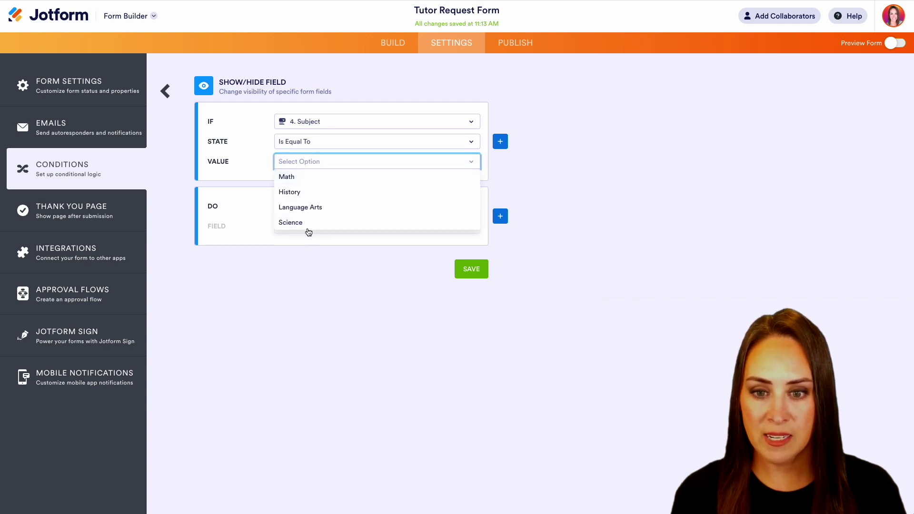
click(305, 222)
click(306, 206)
click(307, 234)
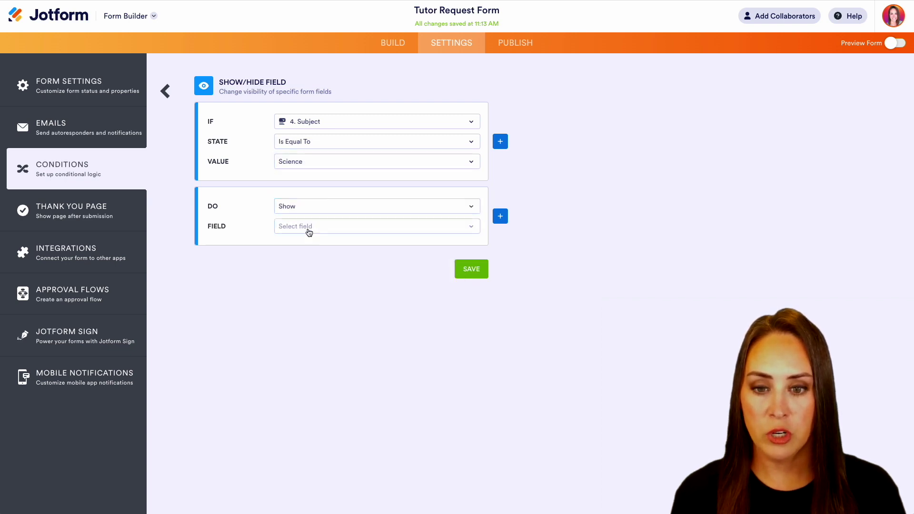
click(309, 232)
click(309, 372)
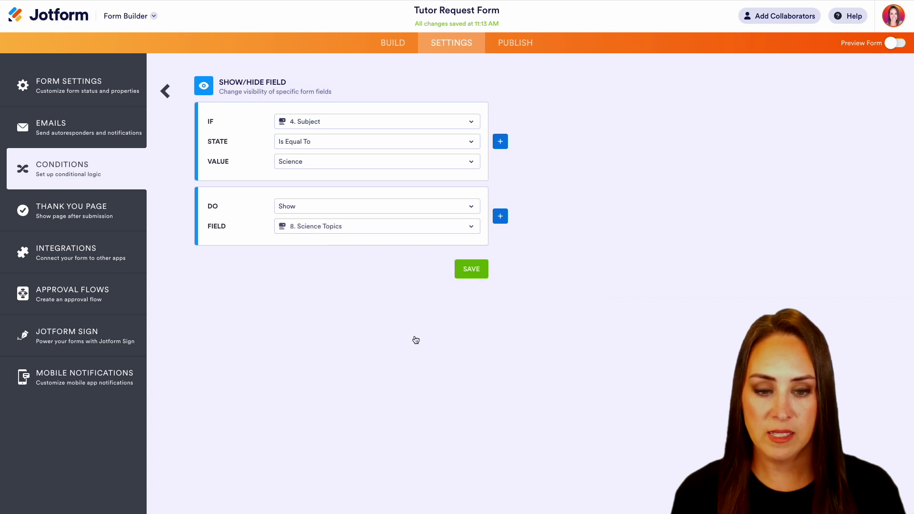
click(471, 269)
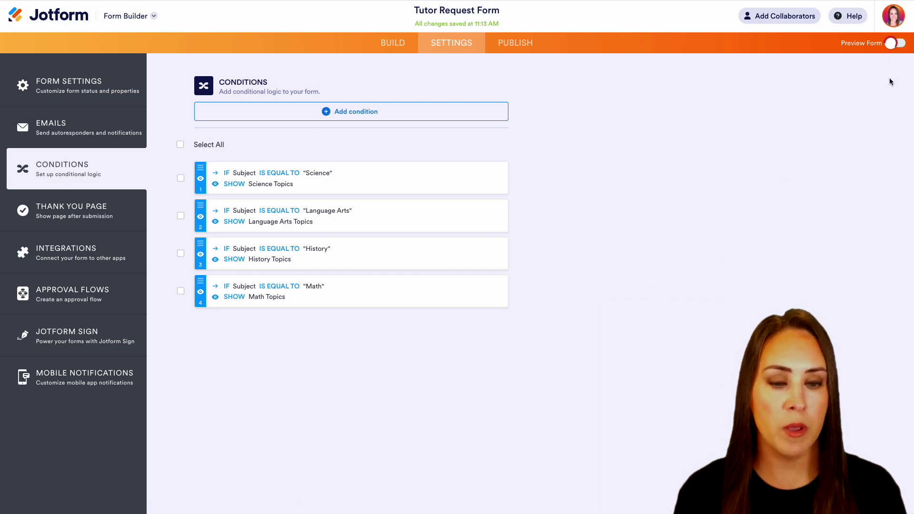
In Preview Form, answer Math for Subject and choose Addition in the revealed Math Topics
click(895, 43)
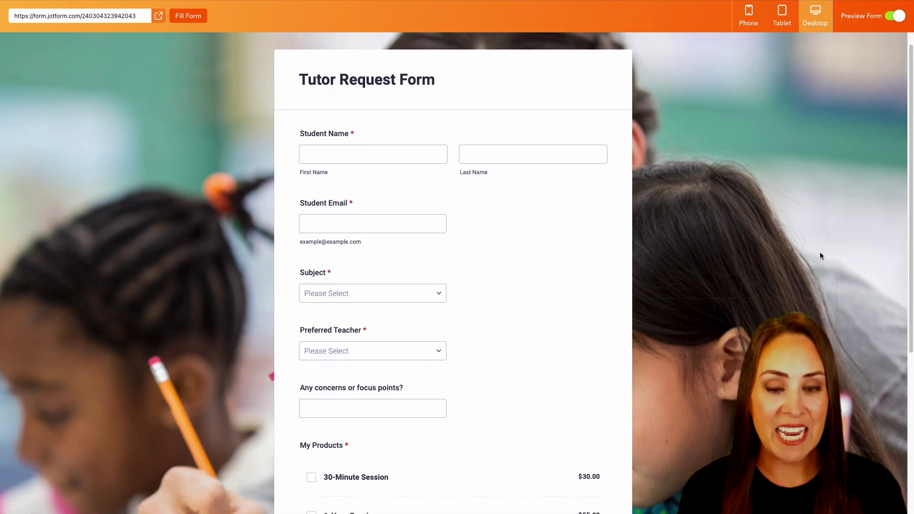
click(430, 296)
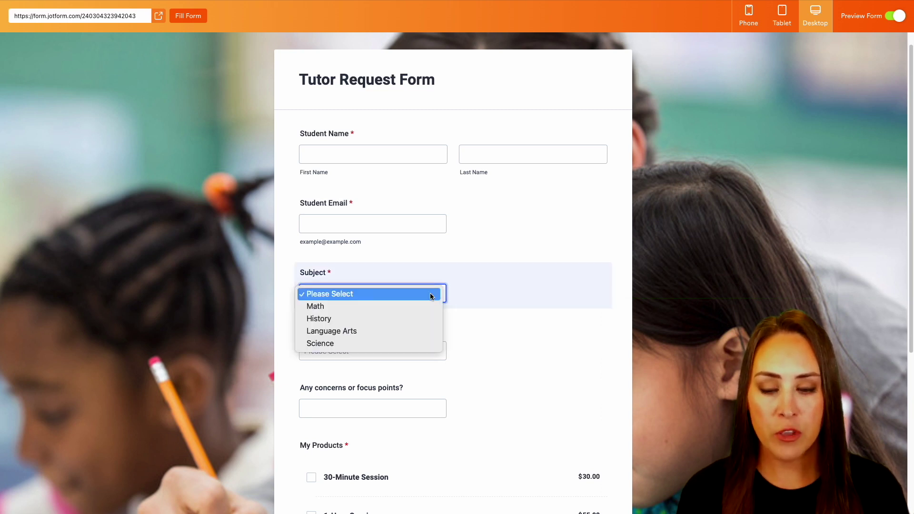
click(424, 305)
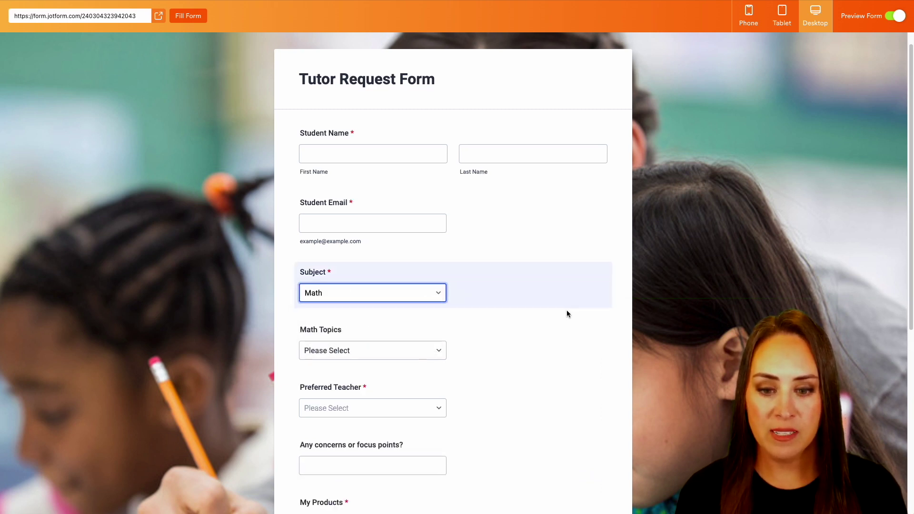
scroll(567, 310, down, 2)
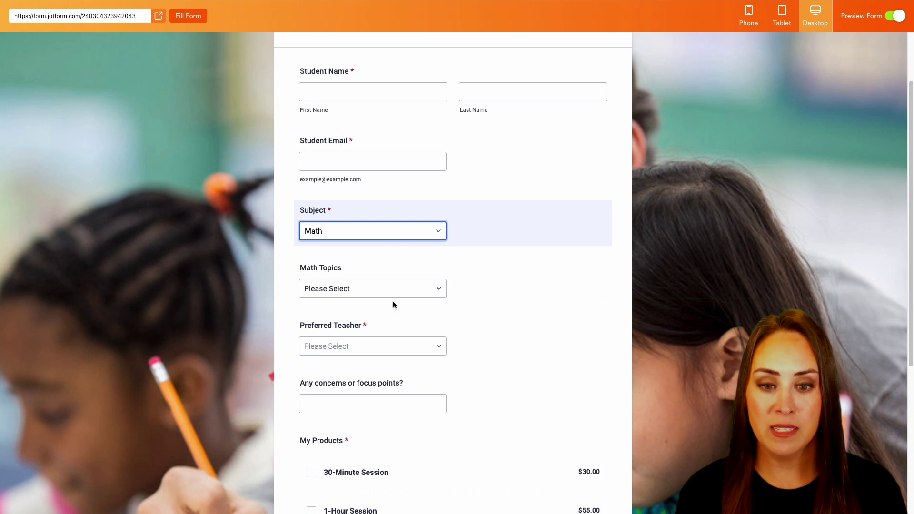
click(412, 287)
click(408, 314)
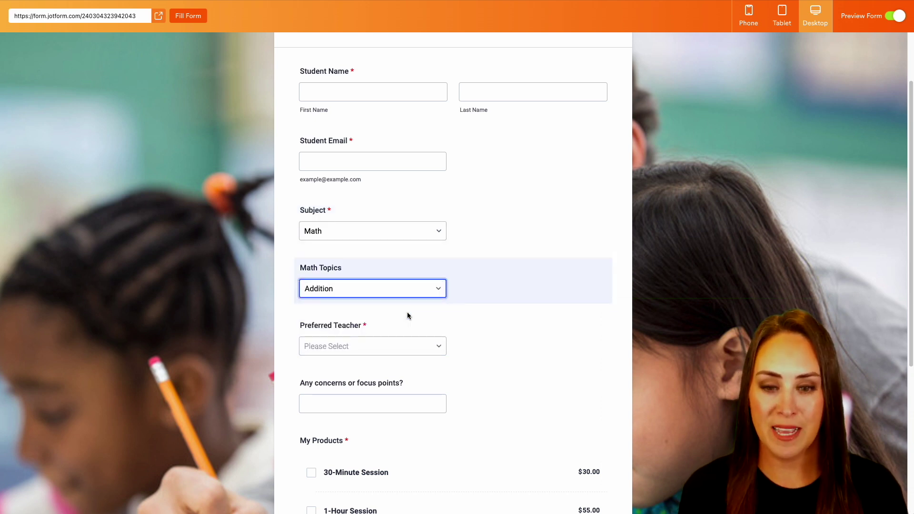
click(830, 214)
scroll(830, 214, up, 3)
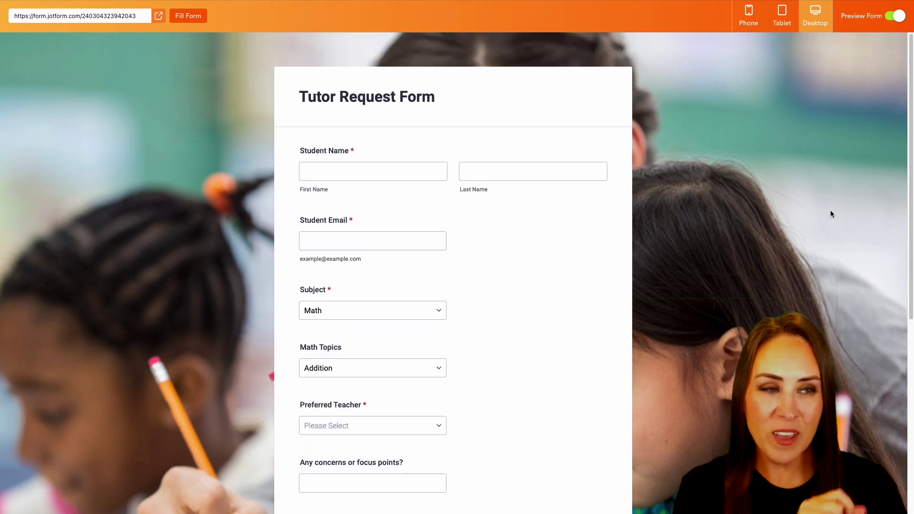
Leave the preview and copy the form's embed code from Publish > Embed
click(894, 16)
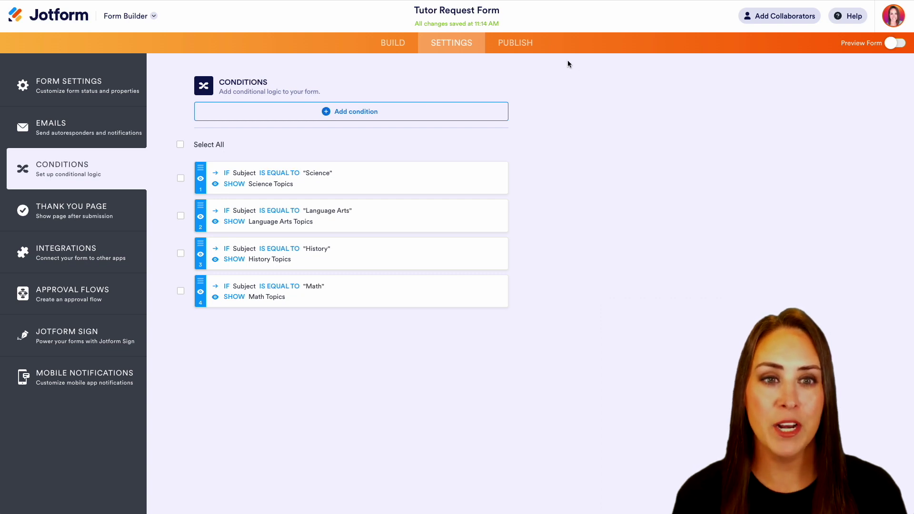
click(514, 45)
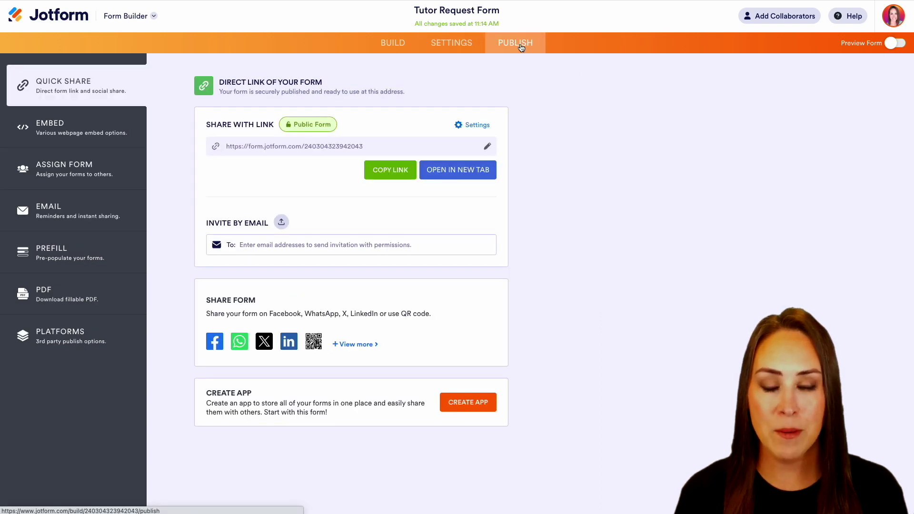
click(55, 128)
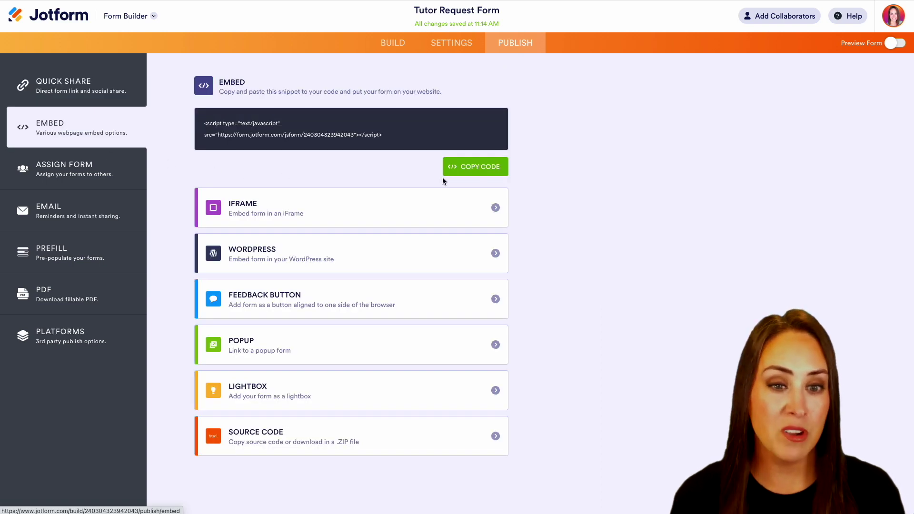
click(487, 167)
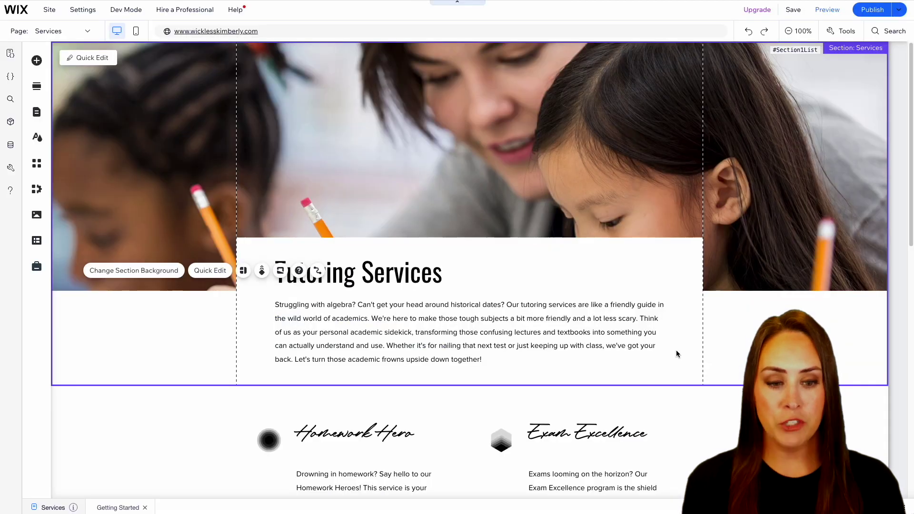
Add a Blank Section above 'What Our Clients Say', select it, and show Add Elements > Embed Code
scroll(743, 391, down, 1)
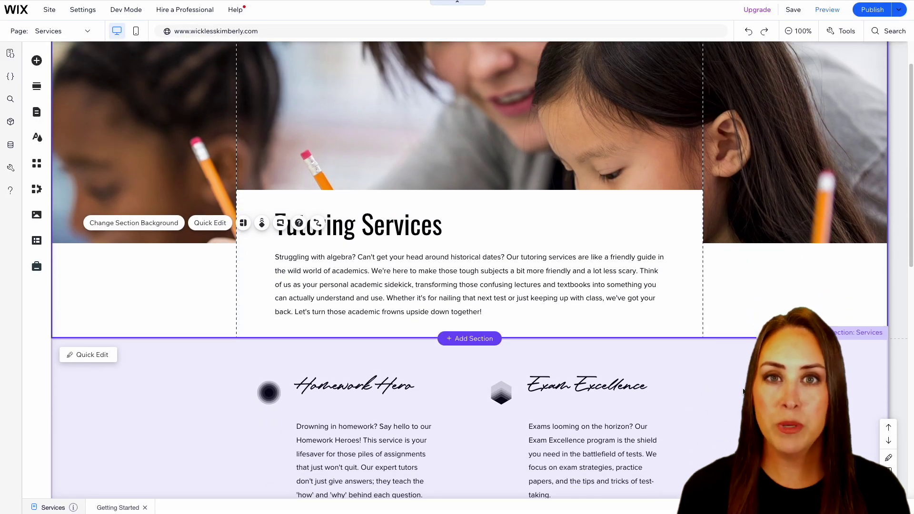
scroll(744, 391, down, 10)
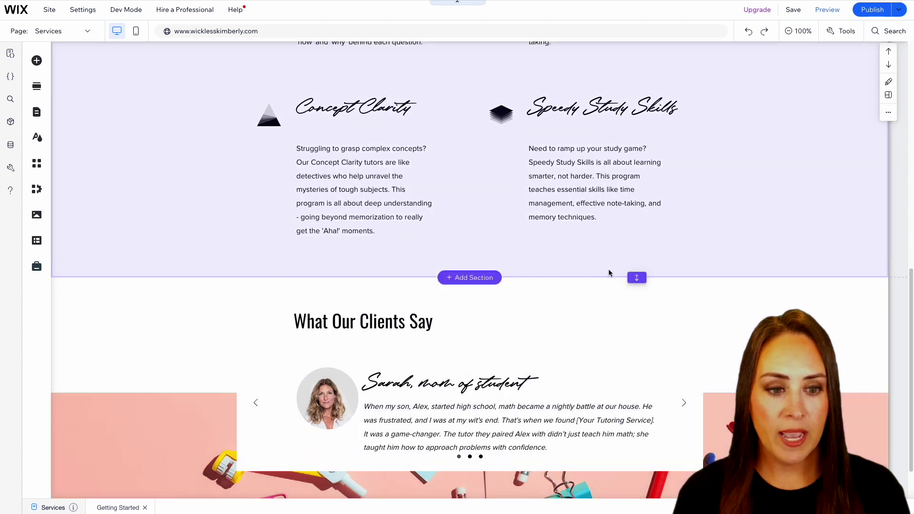
click(467, 279)
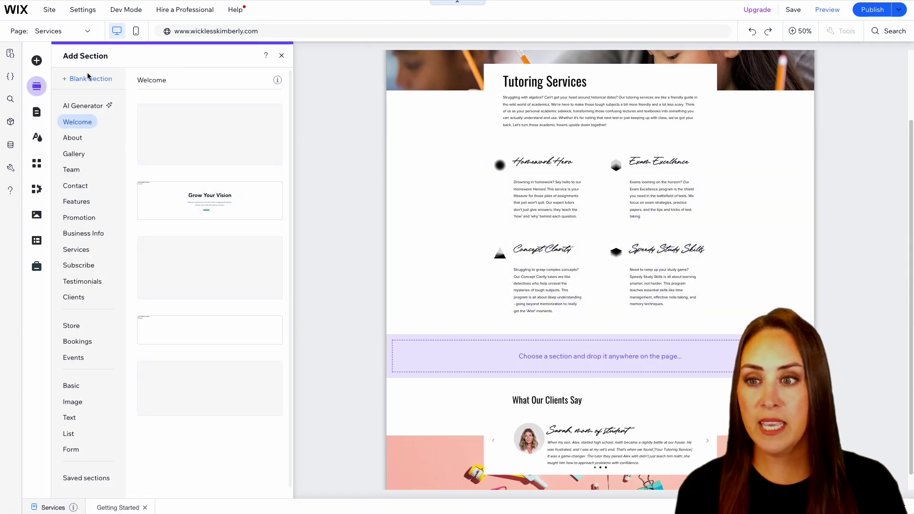
click(79, 86)
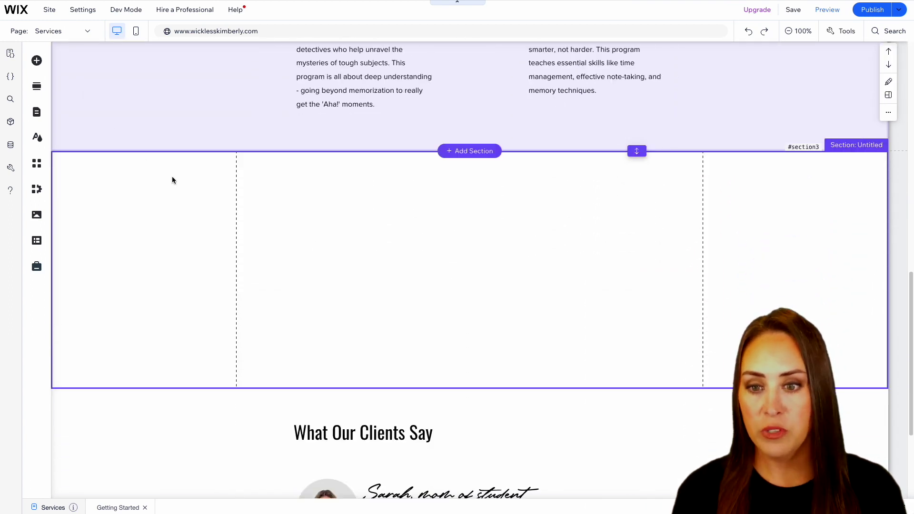
click(325, 227)
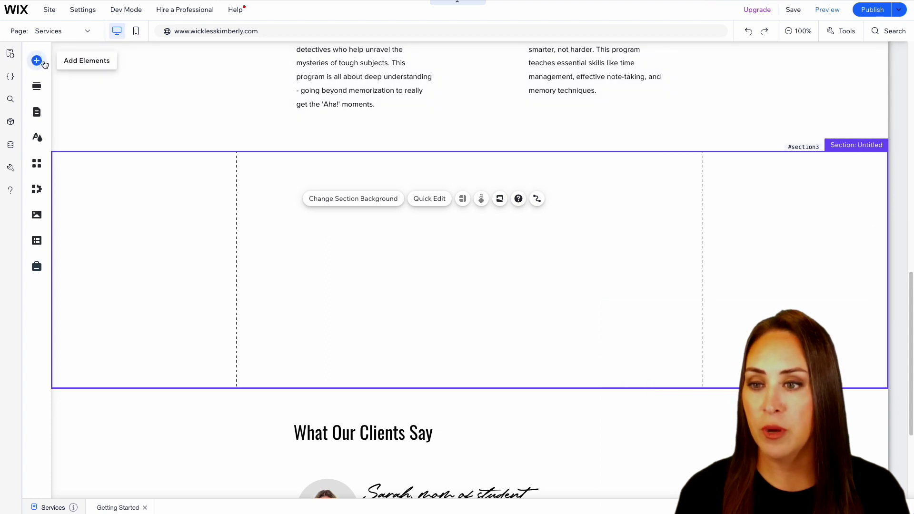
click(37, 61)
click(88, 305)
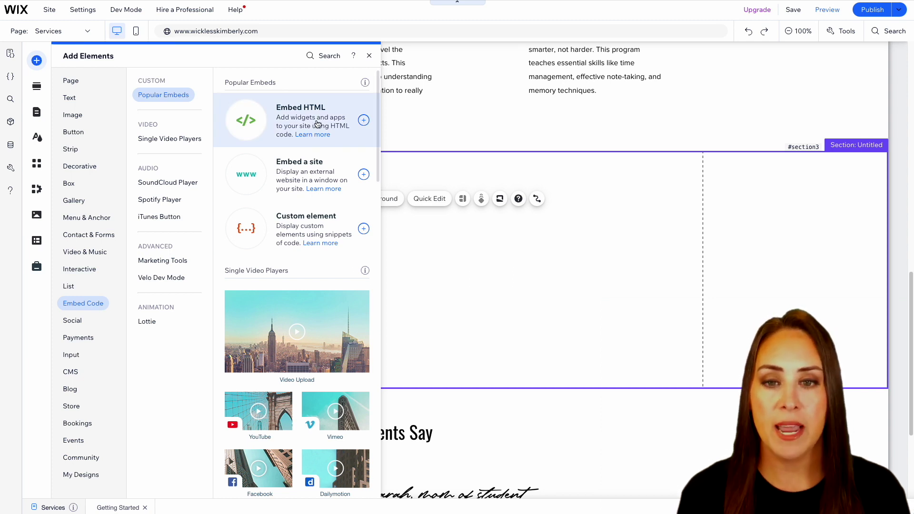
Add an Embed HTML element with the pasted Jotform script, update it, and widen it both ways
click(318, 124)
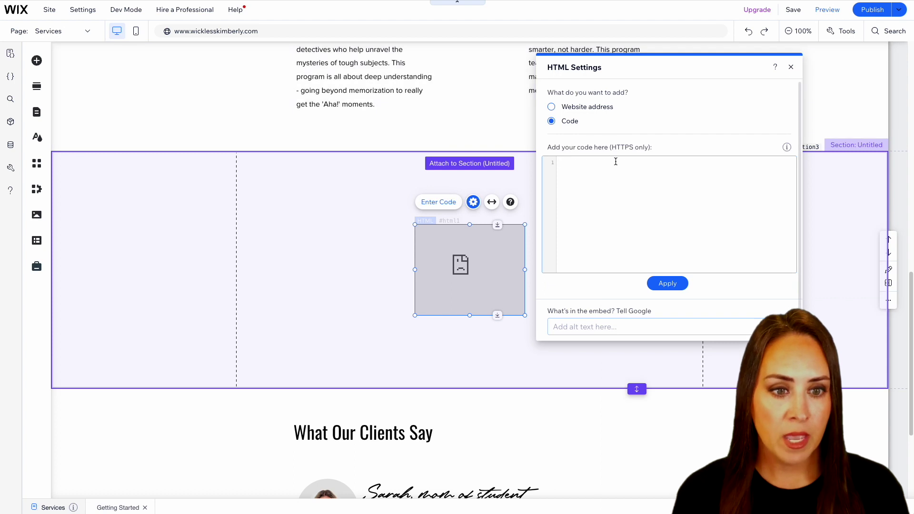
key(ctrl+v)
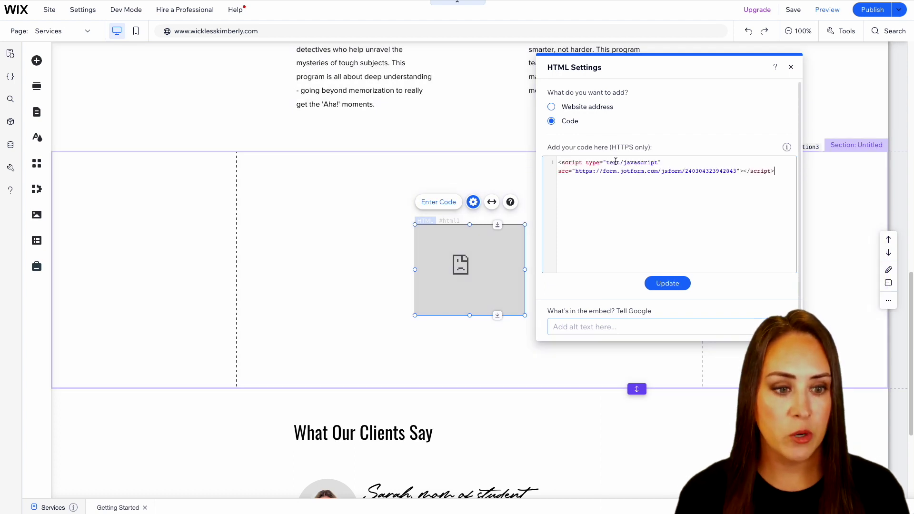
click(673, 284)
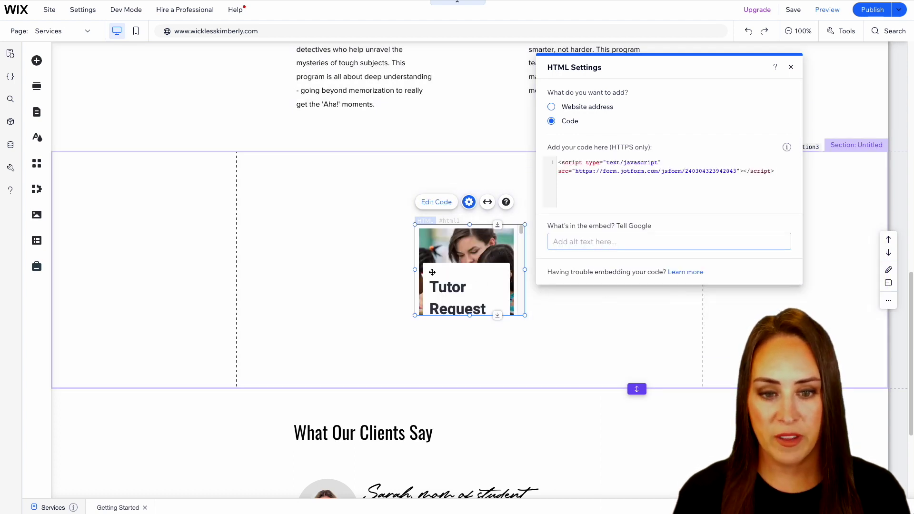
drag(414, 270, 240, 269)
drag(524, 270, 701, 269)
click(854, 242)
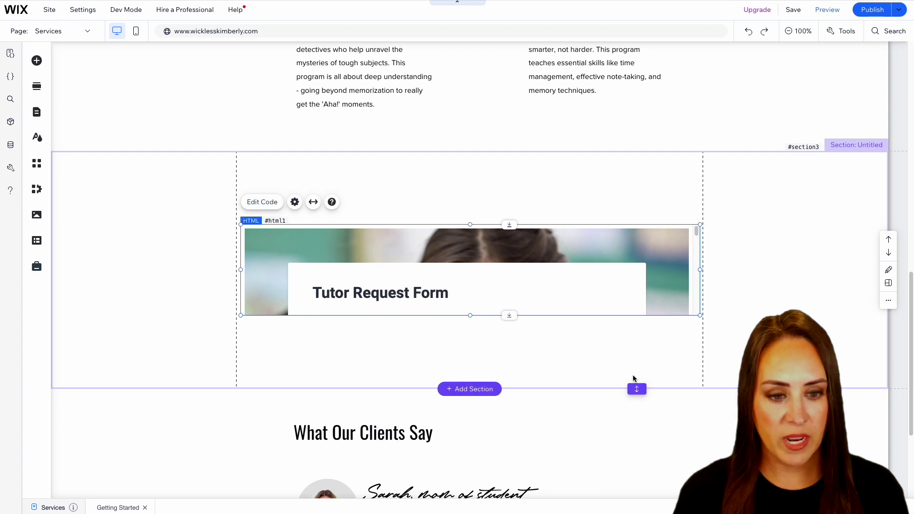
Make the section taller and stretch the embed so the whole form shows
scroll(636, 384, down, 3)
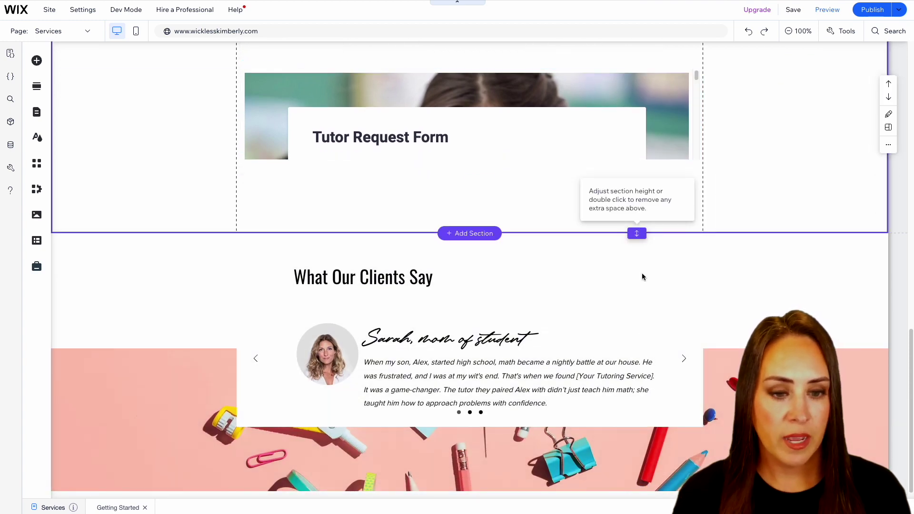
drag(638, 227, 637, 482)
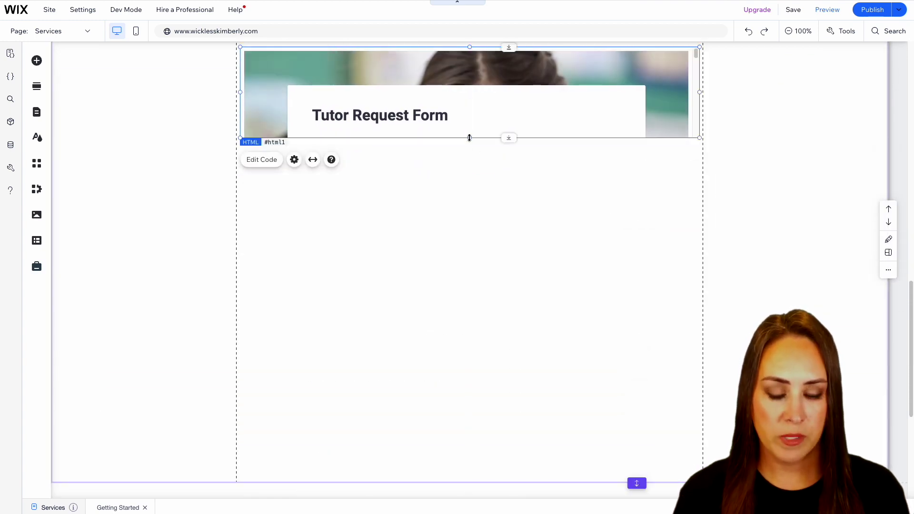
drag(469, 138, 473, 483)
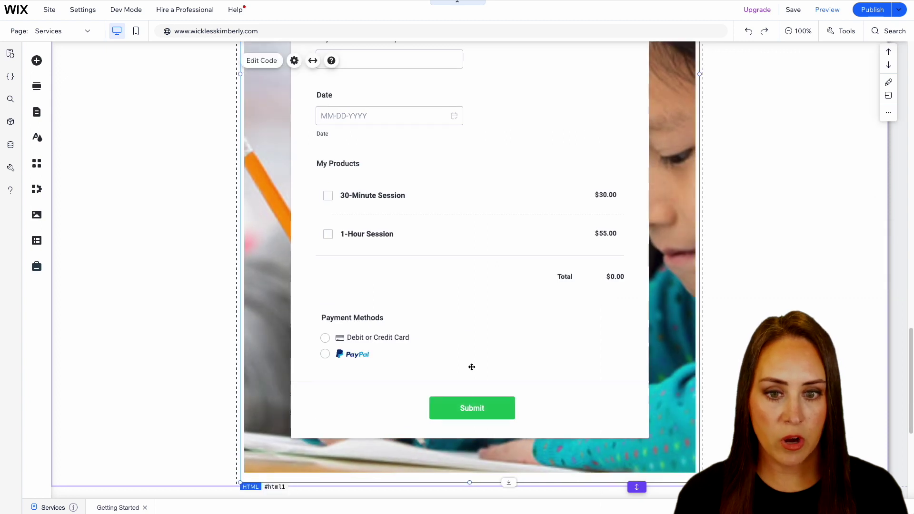
scroll(472, 367, up, 10)
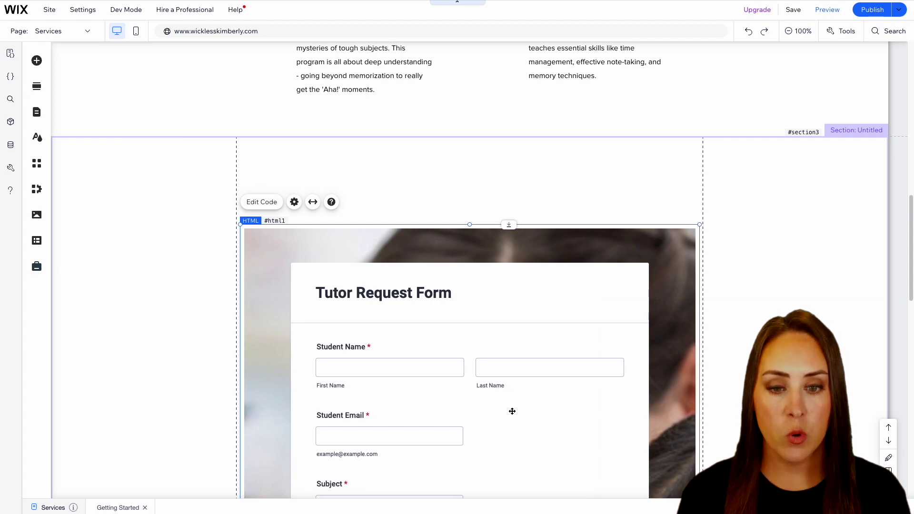
drag(512, 411, 509, 363)
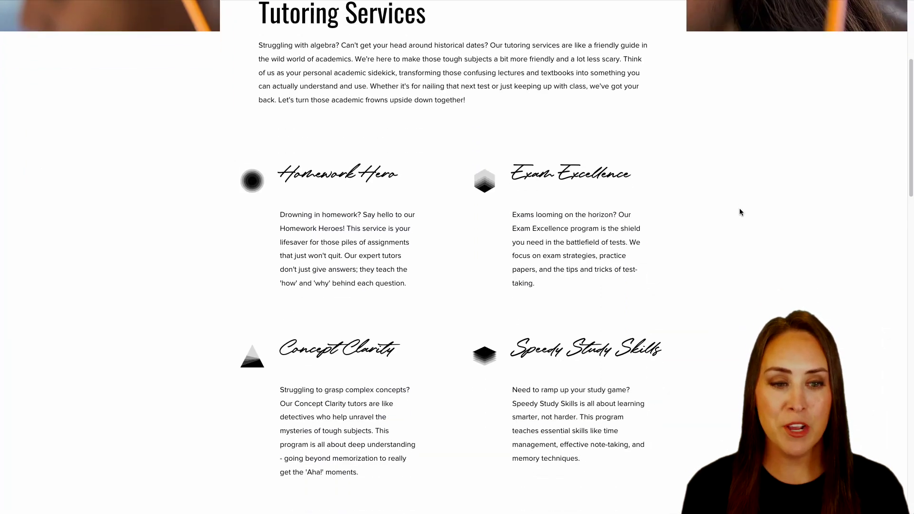
Fill in name and email, Subject History, topic Middle Ages, a teacher, and concerns 'Fall of the Roman Empire'
scroll(738, 208, down, 10)
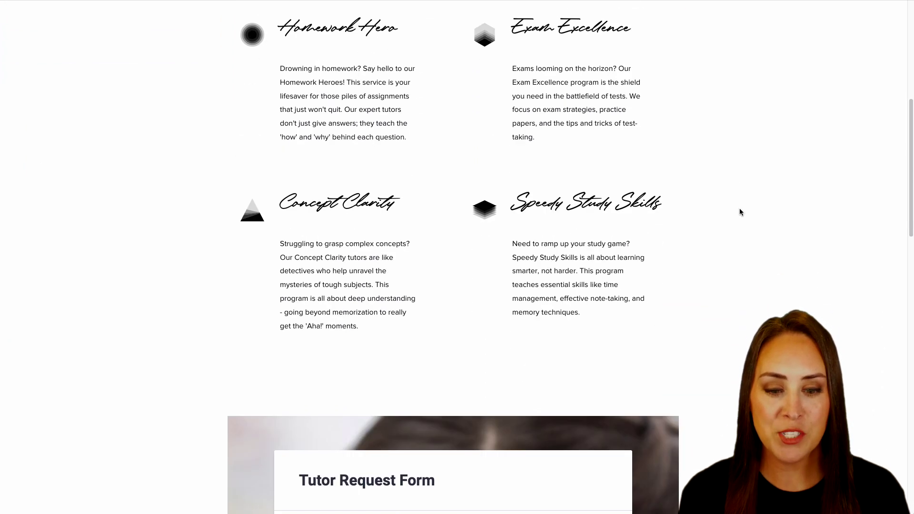
scroll(739, 210, down, 3)
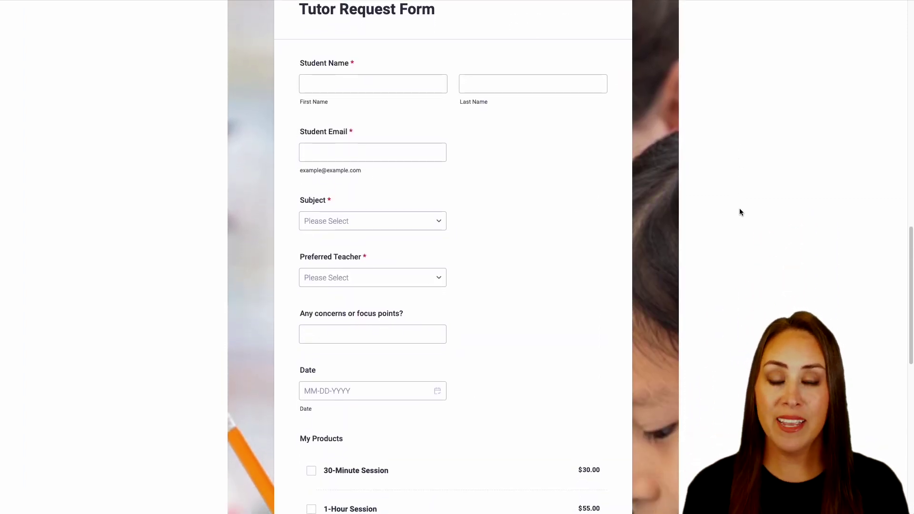
click(351, 84)
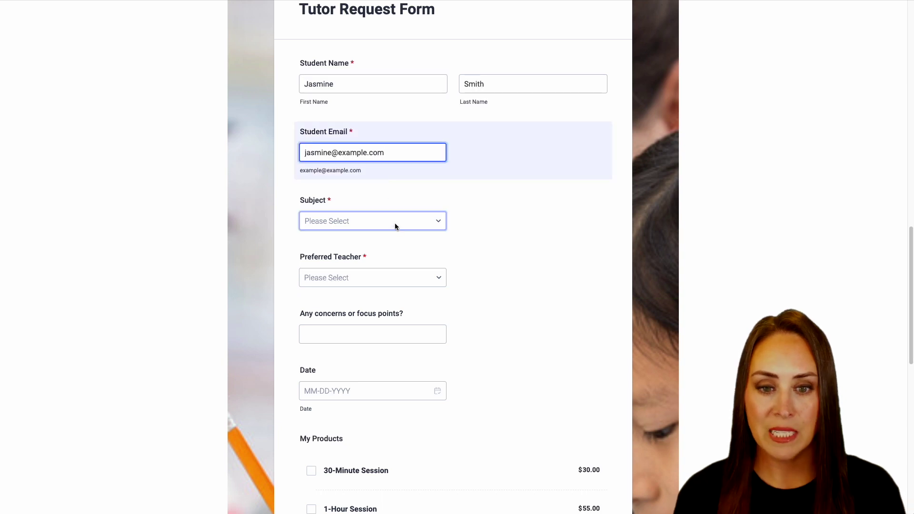
click(395, 225)
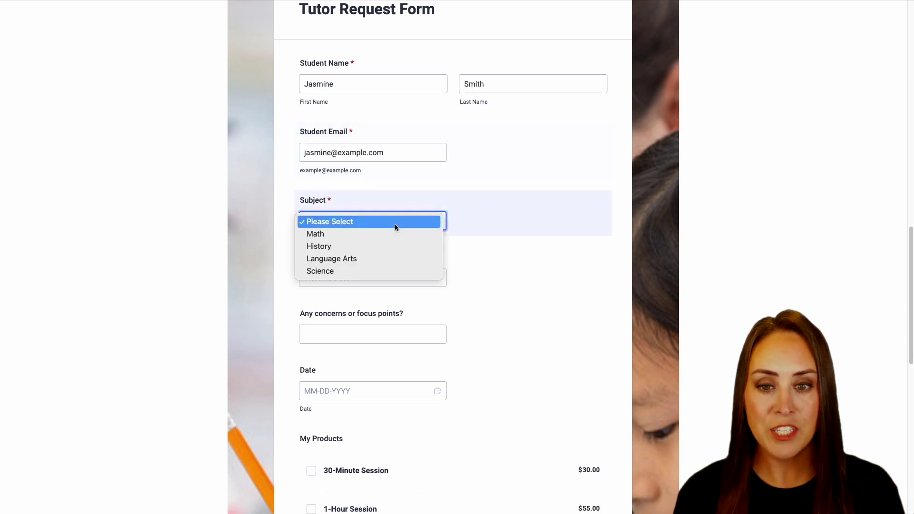
click(385, 247)
click(380, 277)
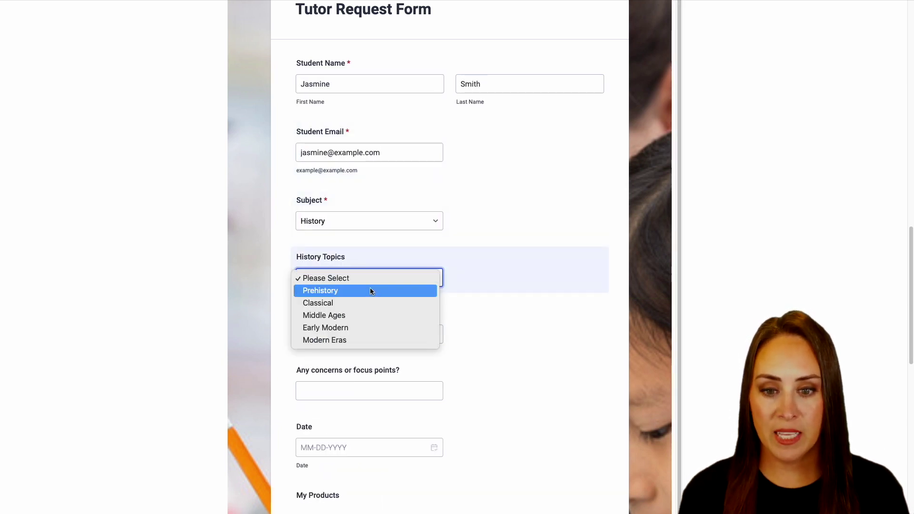
click(364, 318)
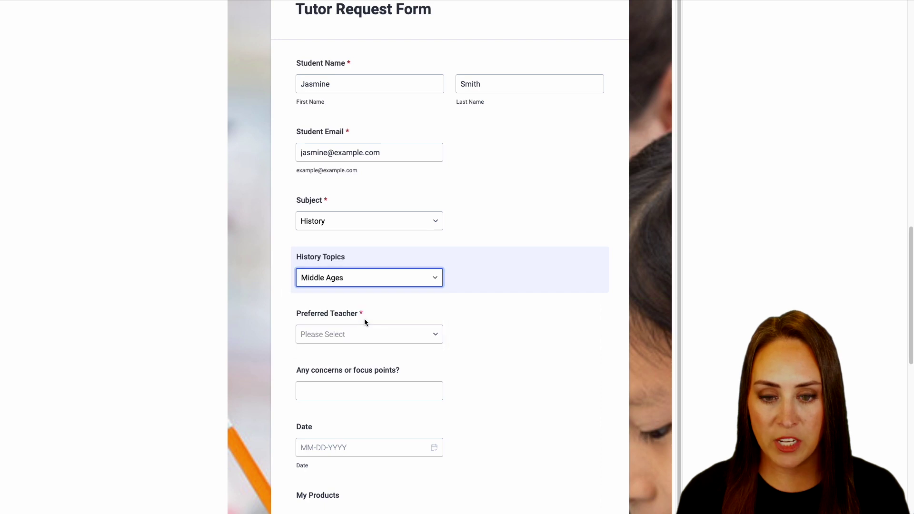
click(336, 334)
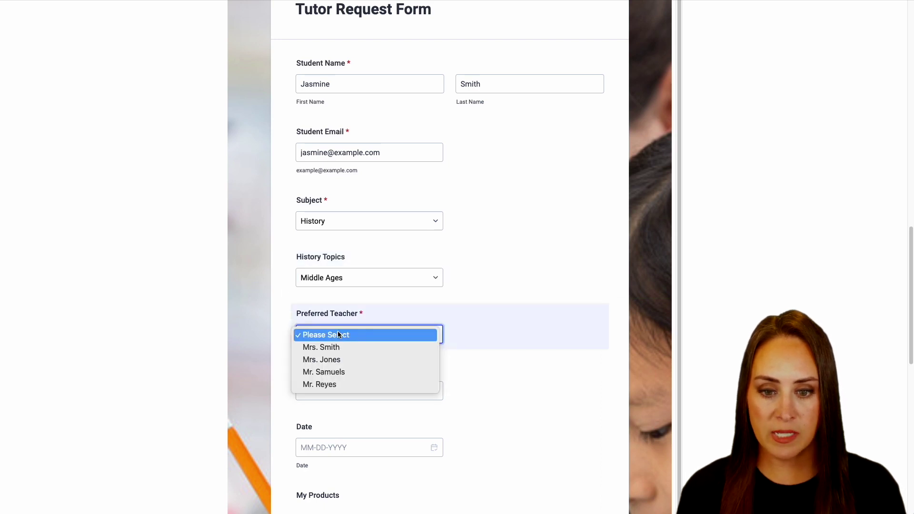
click(350, 377)
click(350, 390)
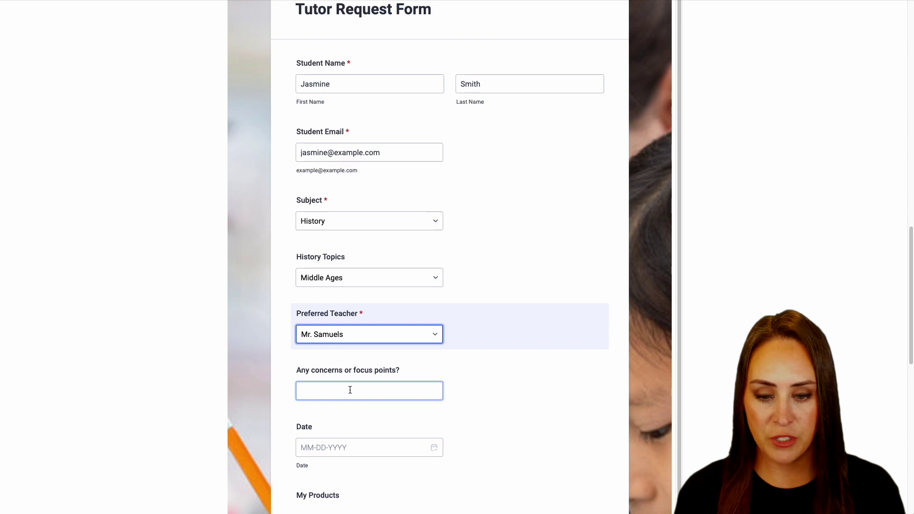
text(Fall of)
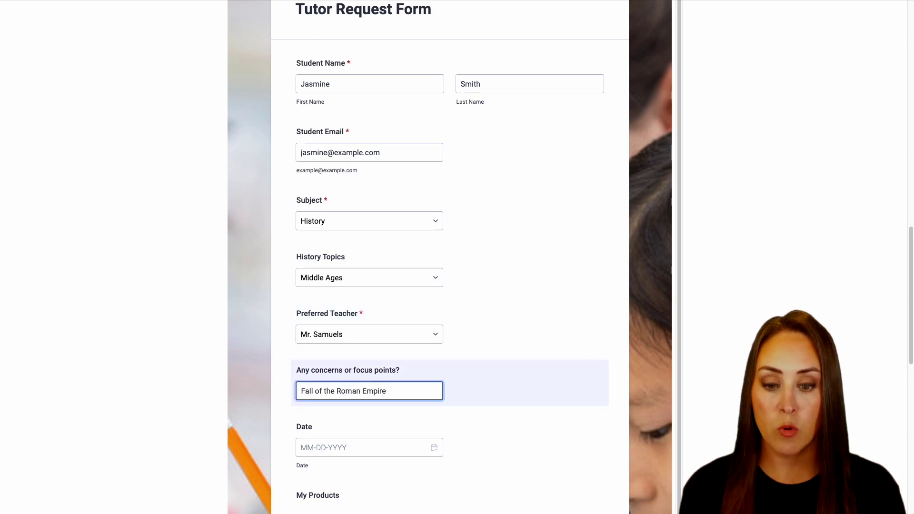
text( the Roman Empire)
Set the date to 02-06-2024, add the 30-Minute Session, pay by card, and submit
scroll(422, 400, down, 1)
click(434, 400)
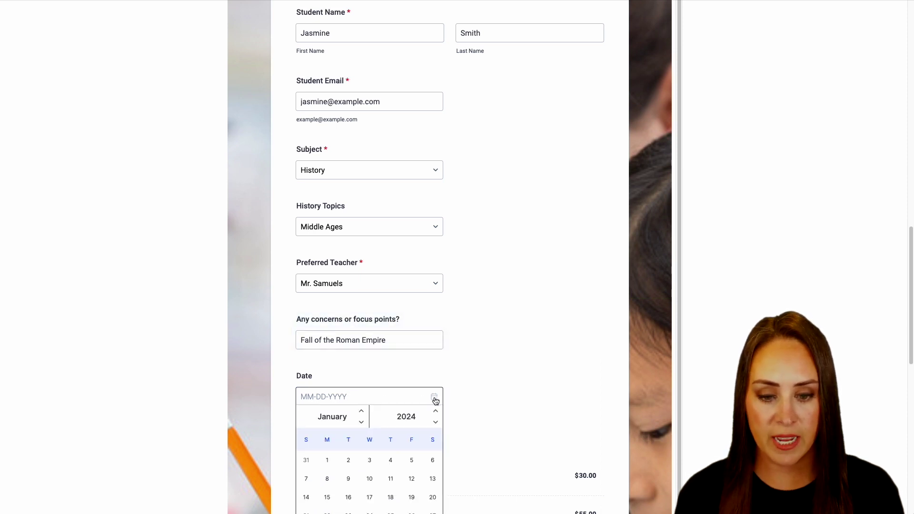
scroll(435, 400, down, 4)
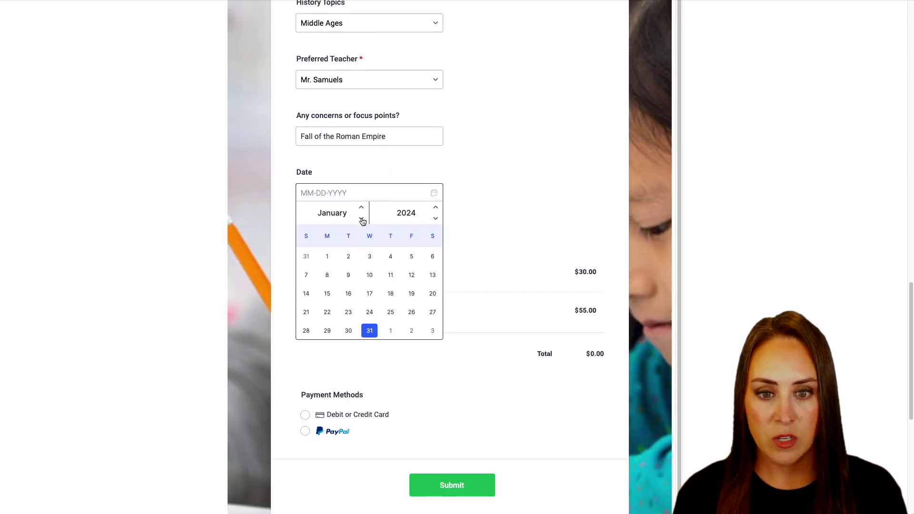
click(361, 220)
click(361, 208)
click(361, 208)
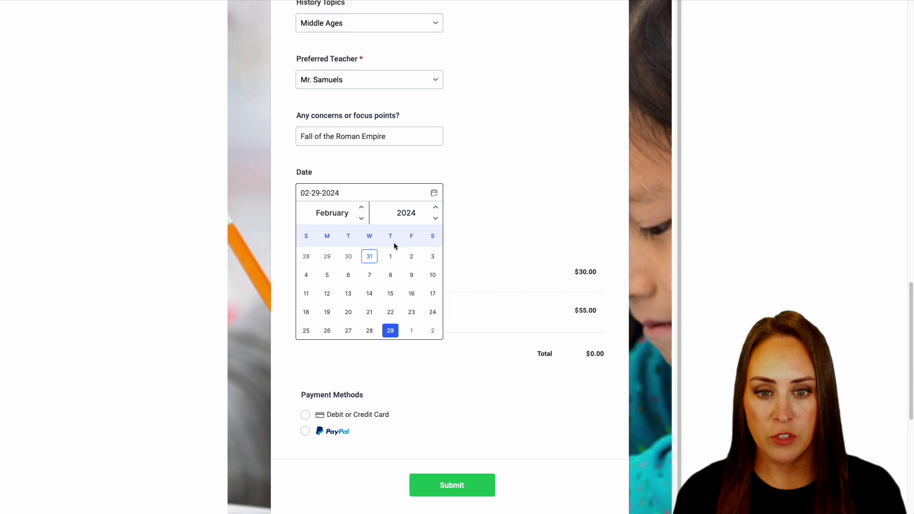
click(349, 276)
click(314, 278)
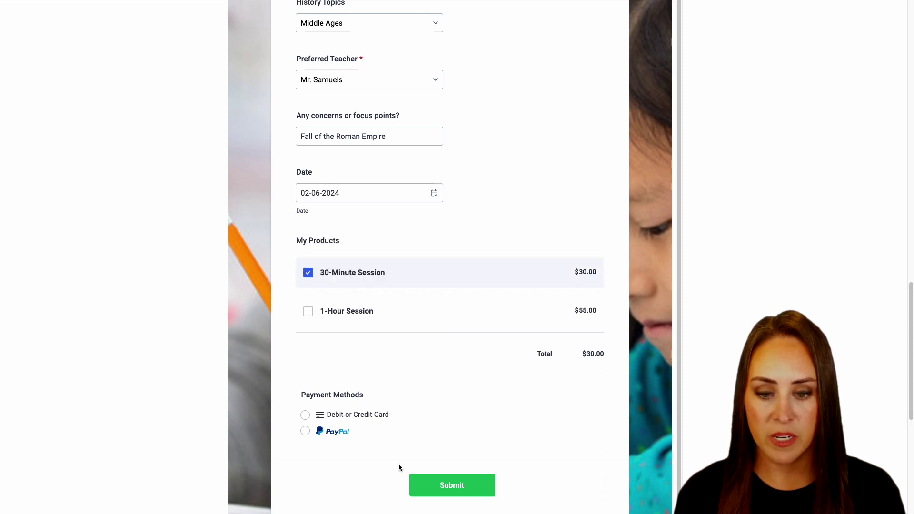
click(305, 416)
scroll(490, 407, down, 4)
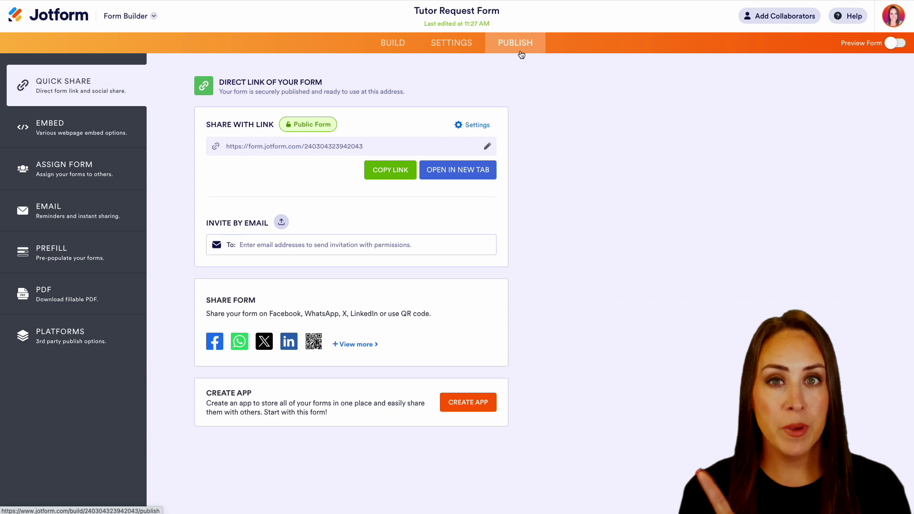
Switch to Jotform Tables and scroll across the test submission's columns
click(128, 15)
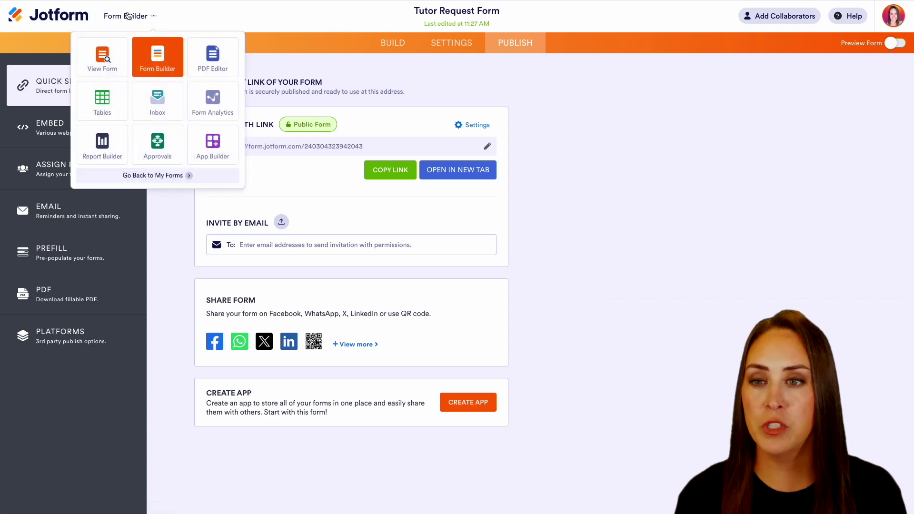
click(102, 111)
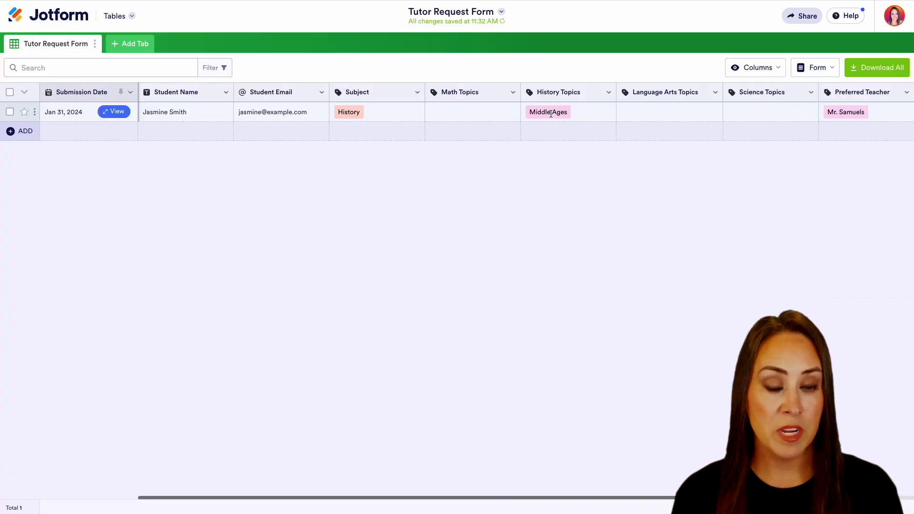
drag(463, 496, 752, 496)
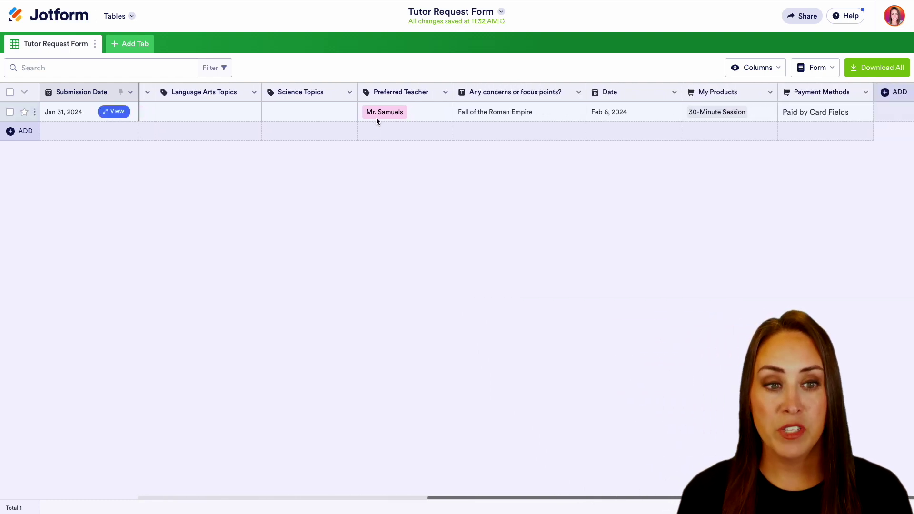